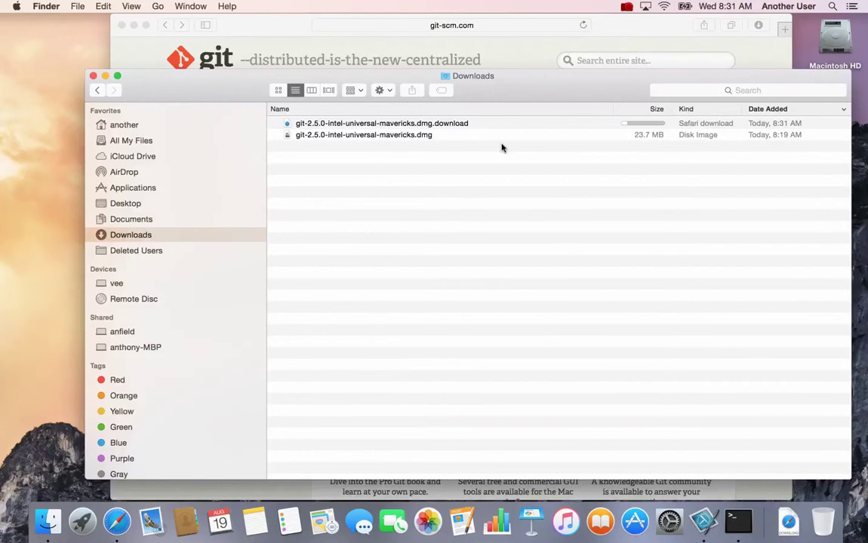
# Mount git-2.5.0-intel-universal-mavericks.dmg from Downloads and select its installer package
pyautogui.click(409, 126)
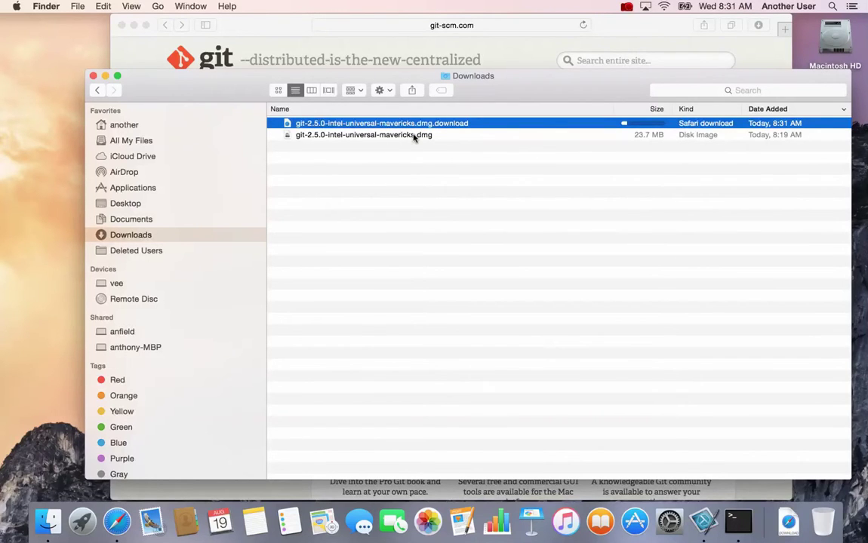
pyautogui.click(421, 136)
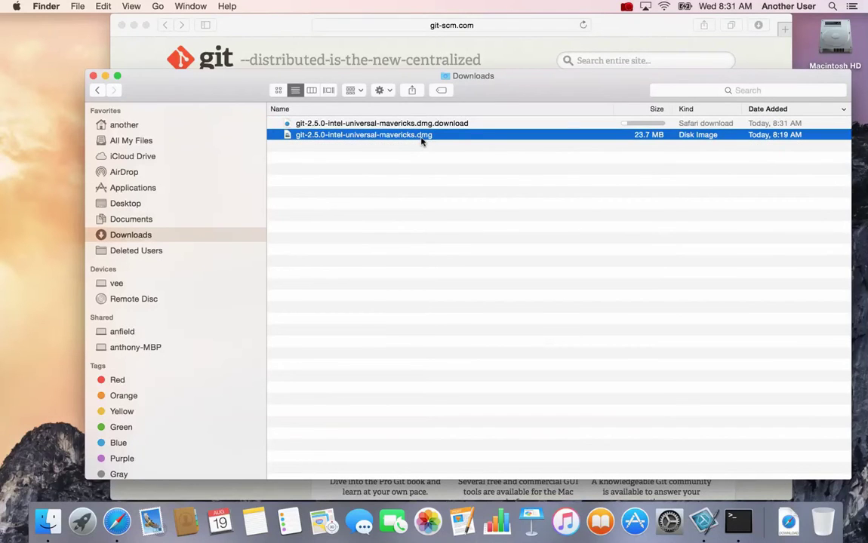
pyautogui.doubleClick(376, 136)
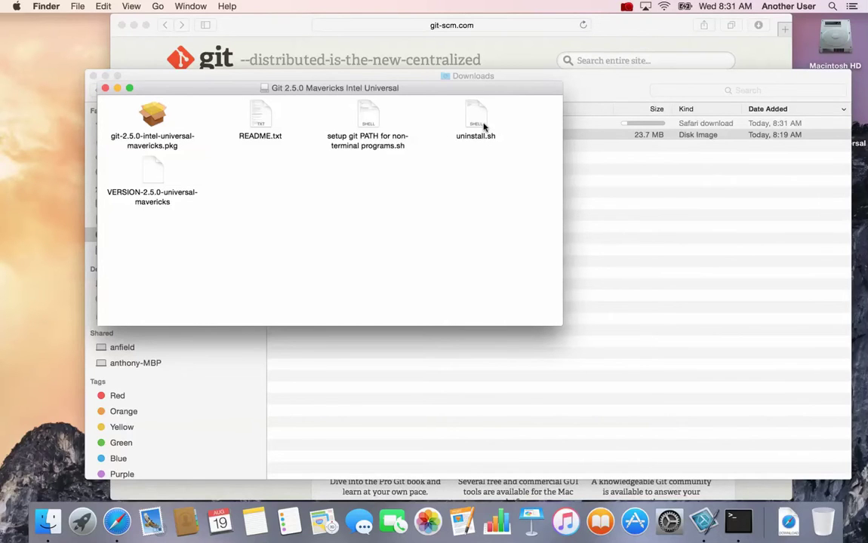
pyautogui.click(156, 118)
# Open the blocked Git .pkg from its context menu after dismissing the unidentified-developer warning
pyautogui.doubleClick(156, 118)
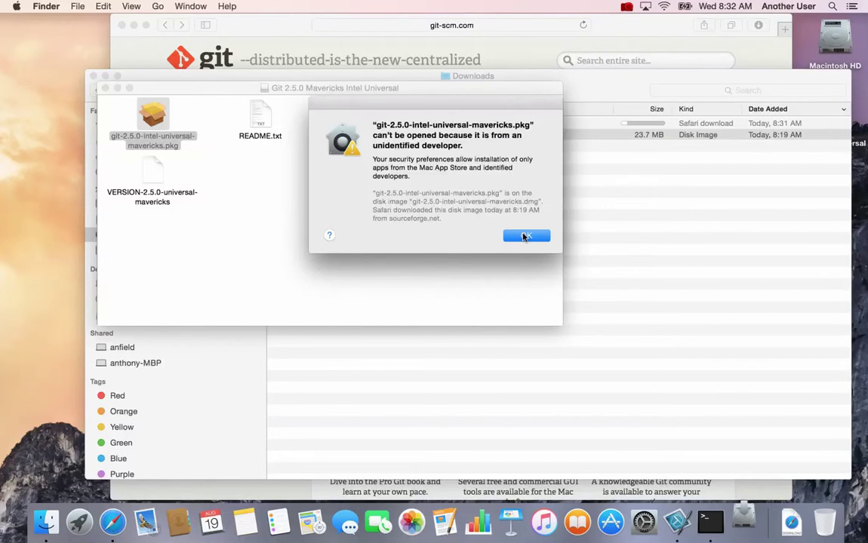
pyautogui.click(526, 236)
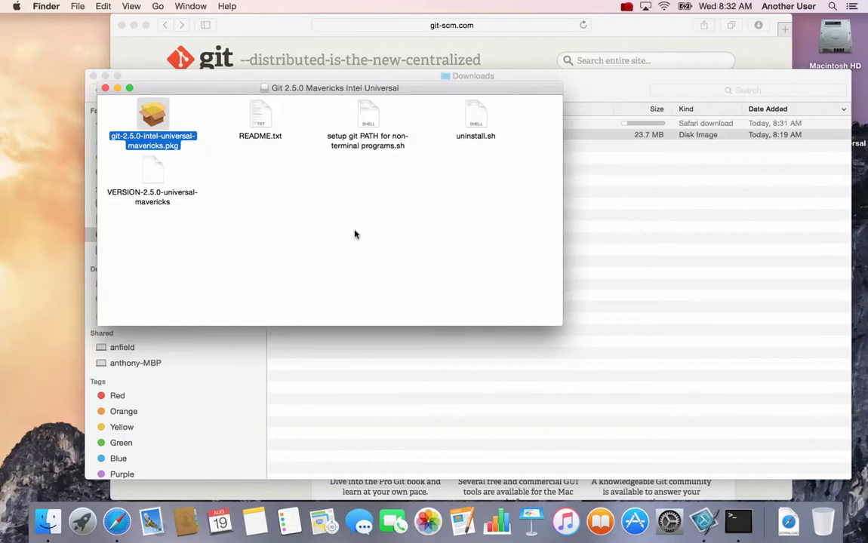
pyautogui.rightClick(156, 125)
pyautogui.click(167, 127)
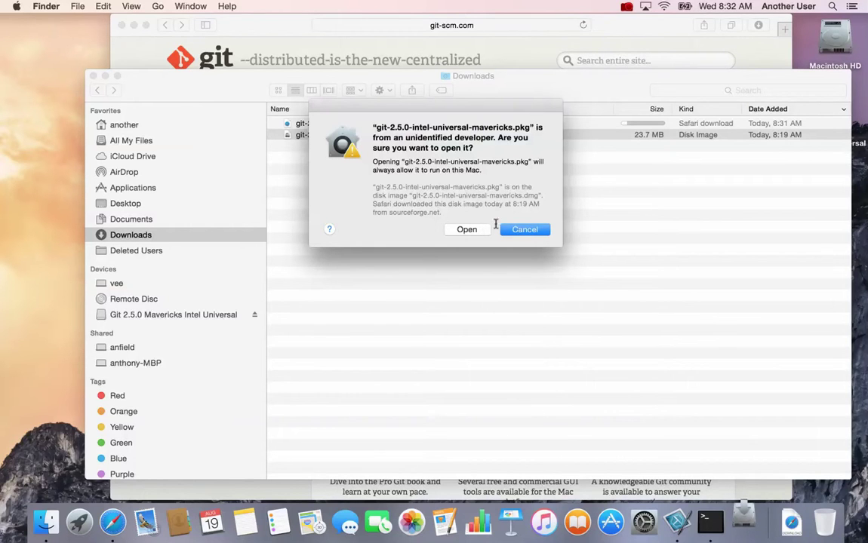
# Confirm opening the Git package and approve it with the administrator's name and password
pyautogui.click(469, 230)
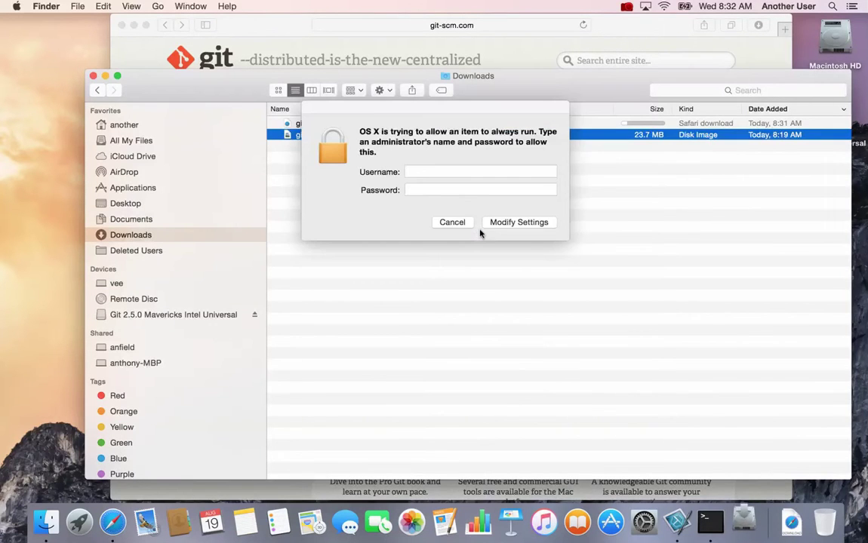
pyautogui.click(460, 172)
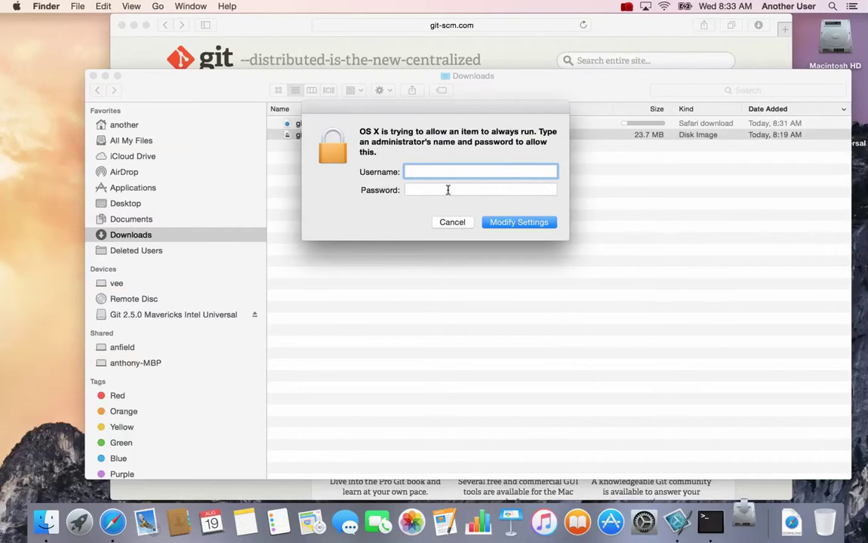
pyautogui.write('Verrol Adams')
pyautogui.press('Tab')
pyautogui.write('•••••••••••')
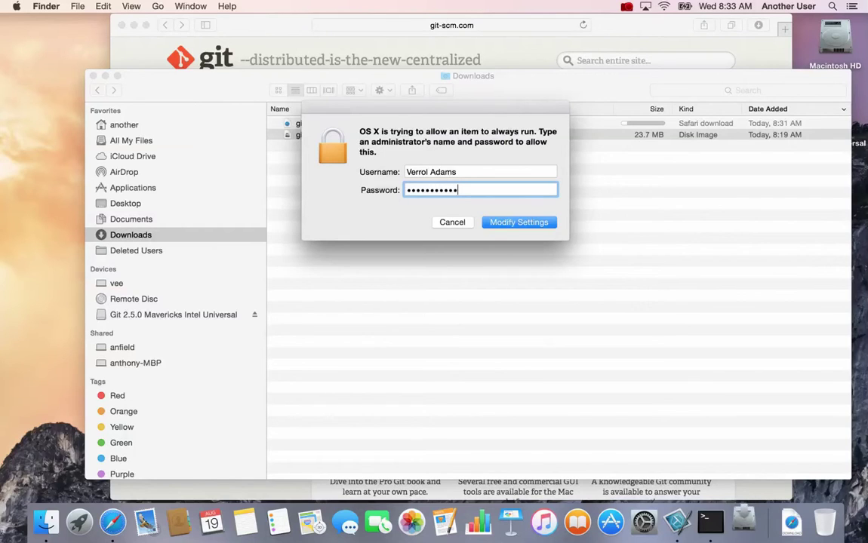
pyautogui.press('Return')
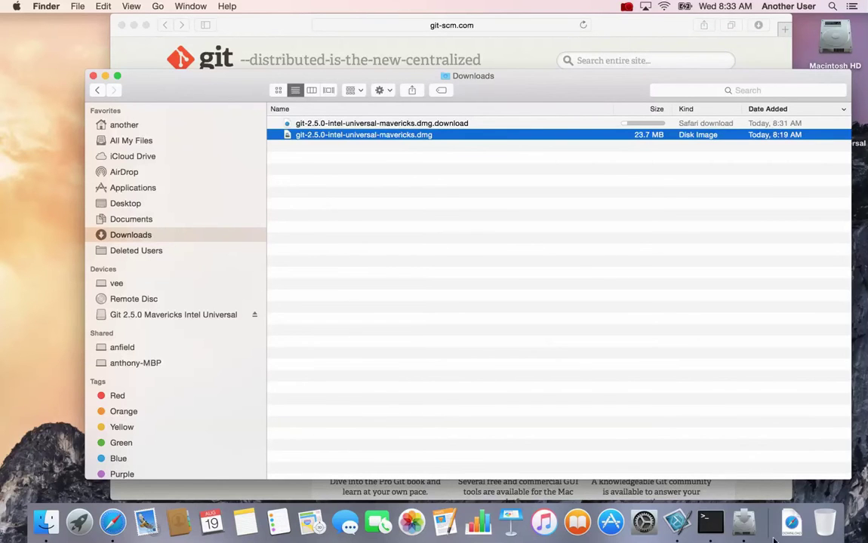
# Bring the Git installer forward and start the installation past the introduction
pyautogui.click(749, 532)
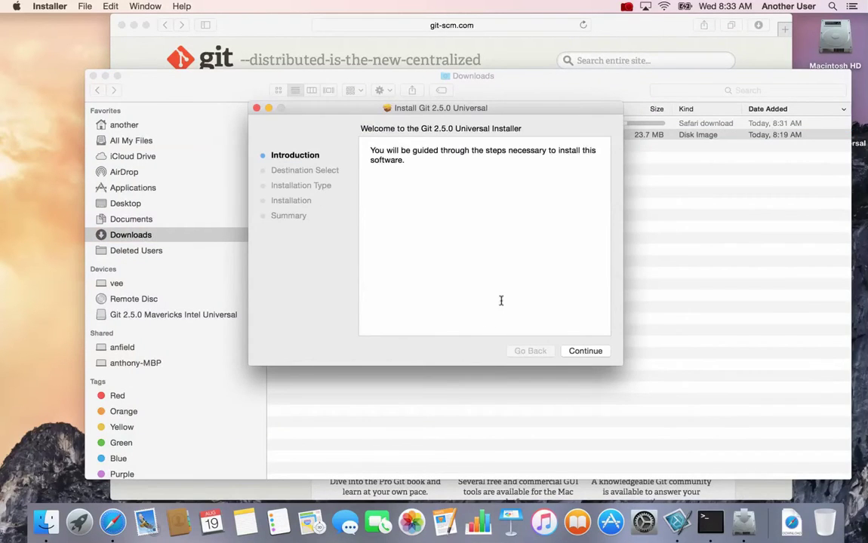
pyautogui.click(600, 352)
pyautogui.click(599, 352)
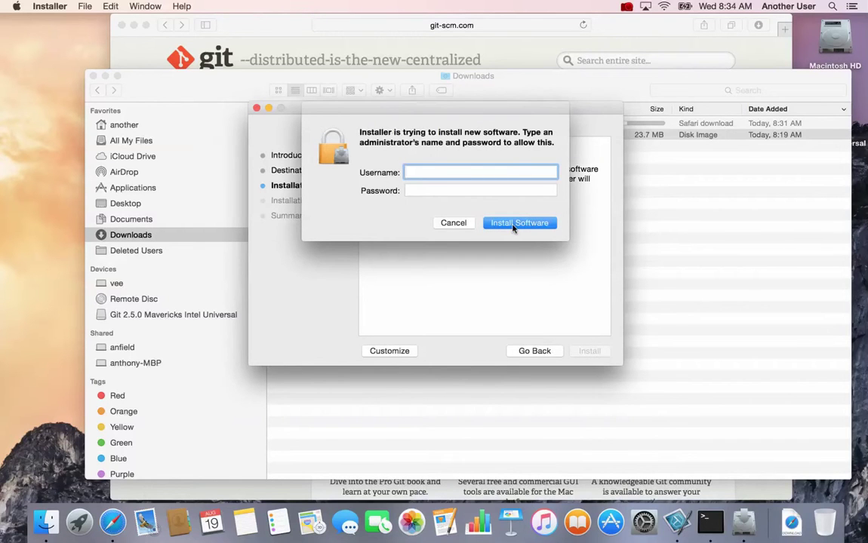
# Authorise the install with the administrator's name and password, then close the finished installer
pyautogui.write('Verrol Adams')
pyautogui.press('Tab')
pyautogui.write('•••••••••')
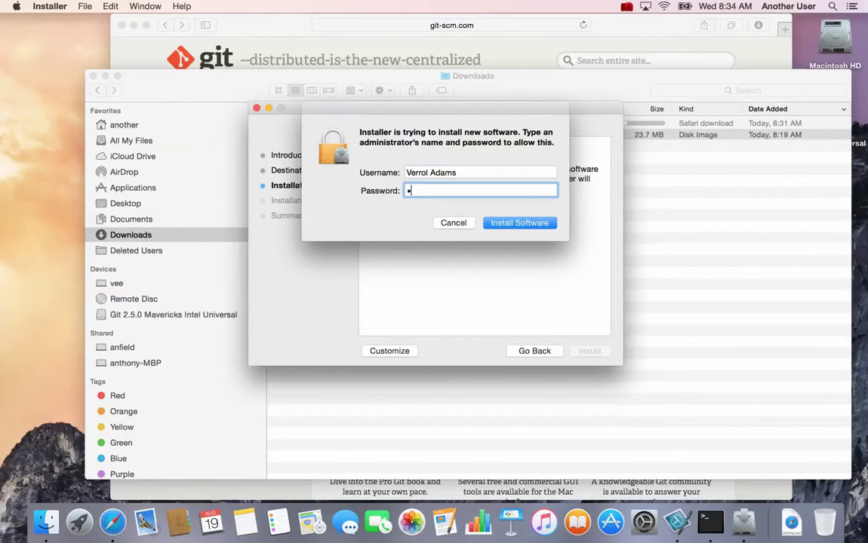
pyautogui.write('••')
pyautogui.click(520, 223)
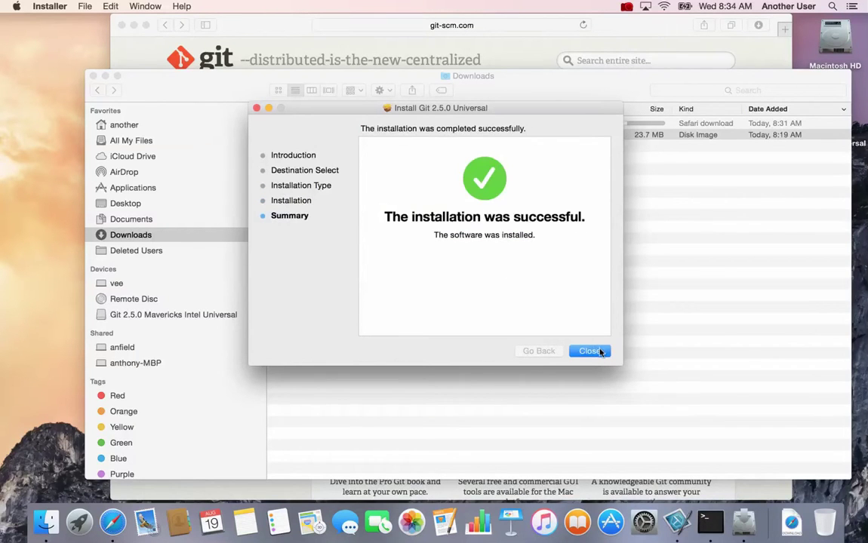
pyautogui.click(590, 352)
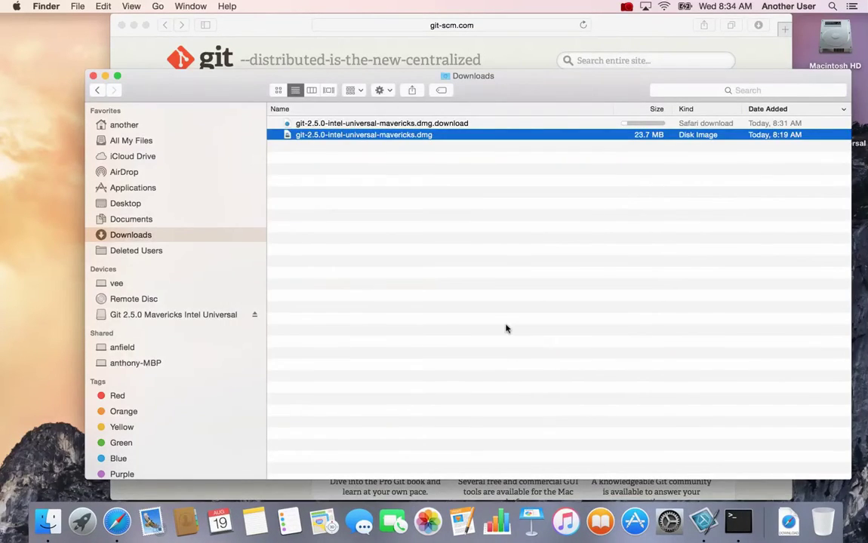
# Move the unfinished .dmg.download and the Git disk image to the Trash
pyautogui.click(363, 125)
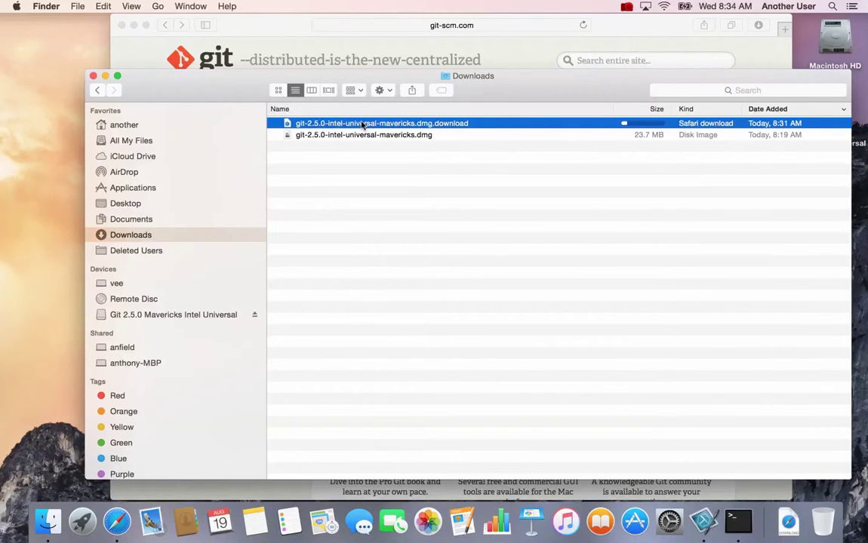
pyautogui.press('super+BackSpace')
pyautogui.click(363, 124)
pyautogui.press('super+BackSpace')
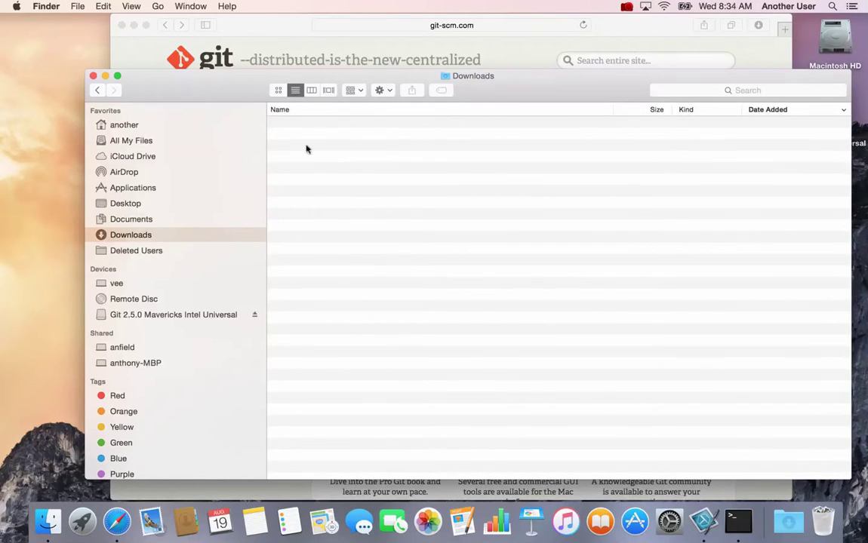
# Empty the Trash permanently and eject the mounted Git 2.5.0 volume
pyautogui.rightClick(823, 520)
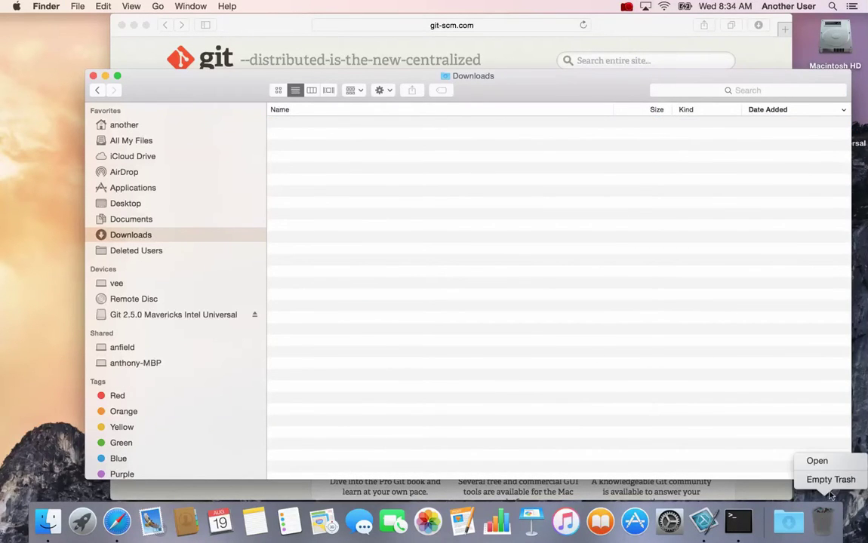
pyautogui.click(811, 479)
pyautogui.click(518, 190)
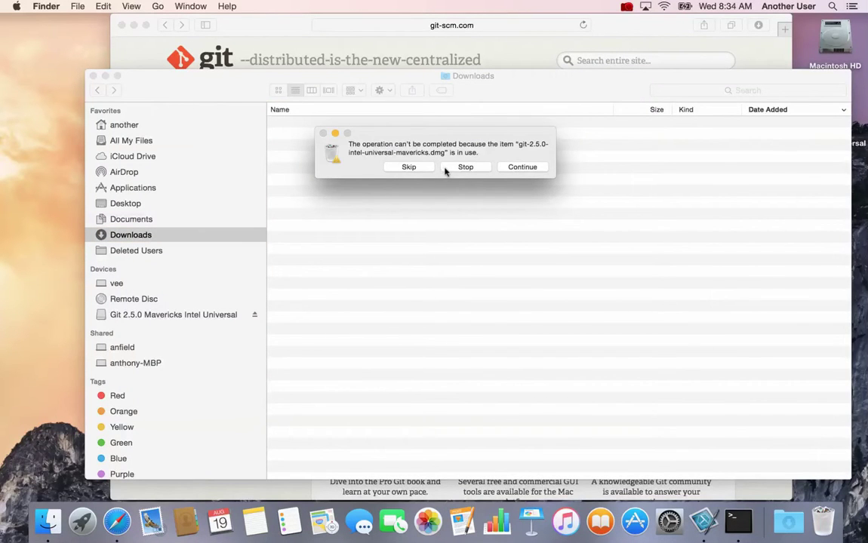
pyautogui.click(254, 316)
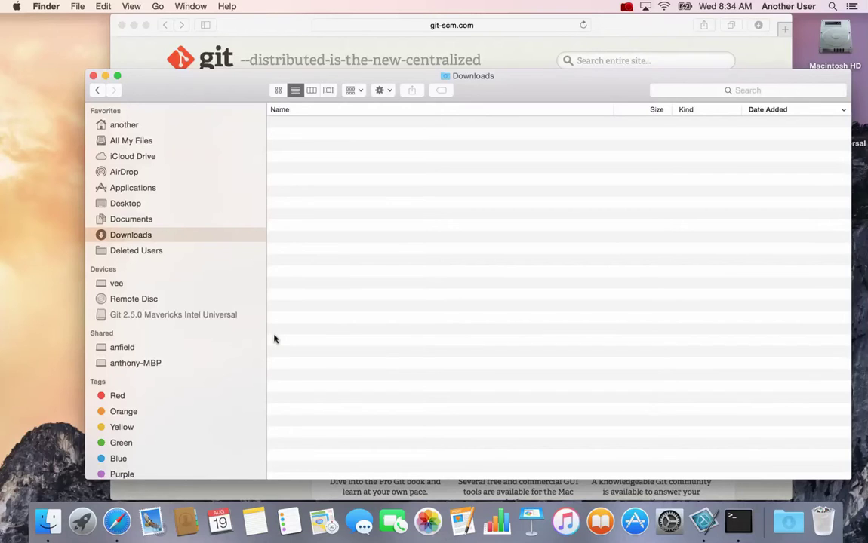
pyautogui.rightClick(821, 518)
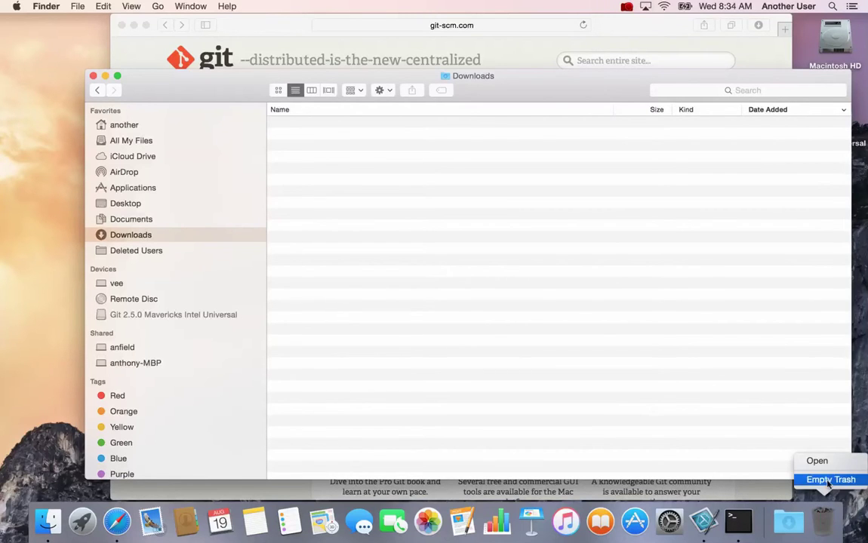
pyautogui.click(828, 481)
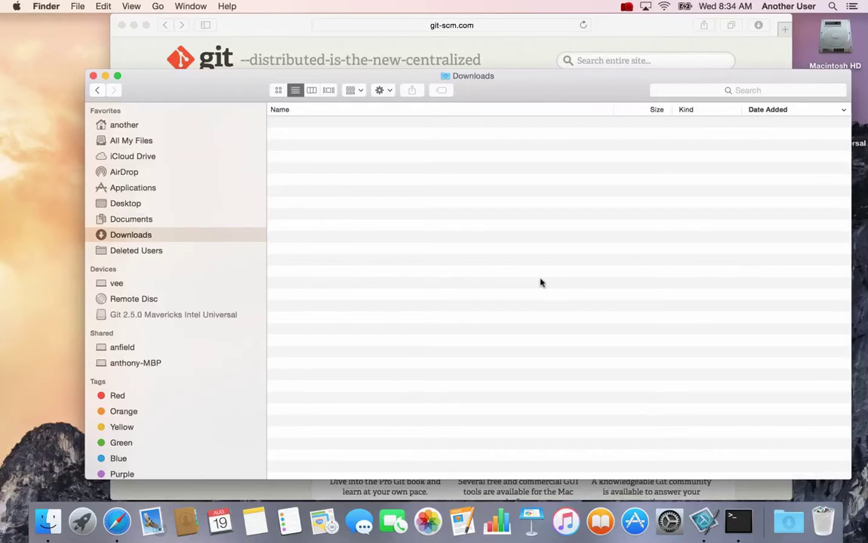
pyautogui.rightClick(828, 524)
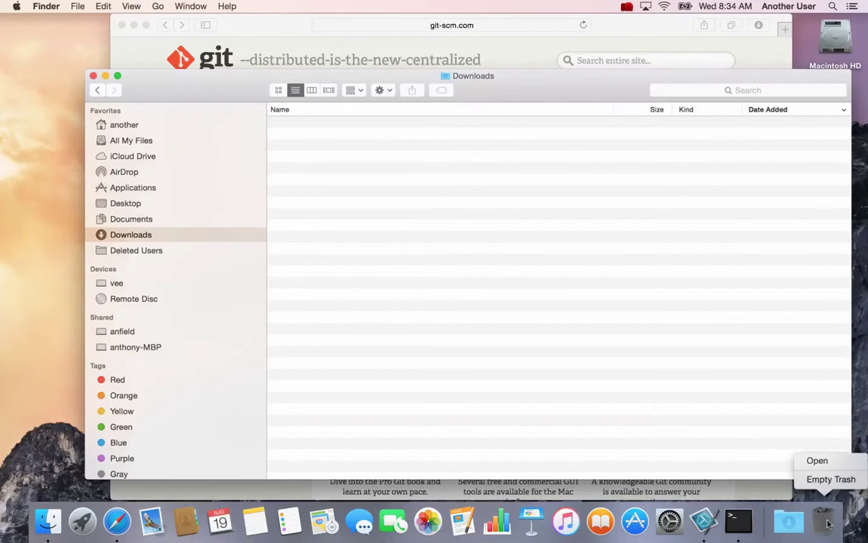
pyautogui.click(830, 479)
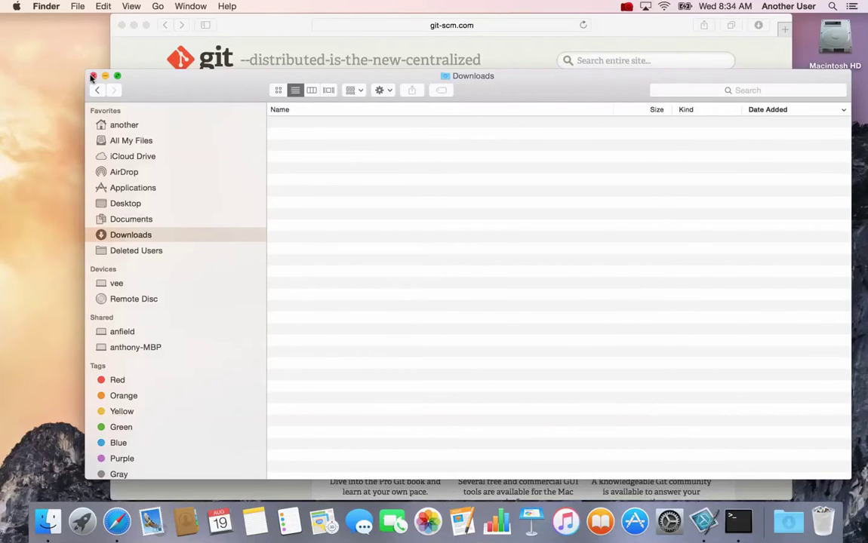
# Close the Downloads window, cancel the in-use dmg alert, and close the Git download page
pyautogui.press('super+w')
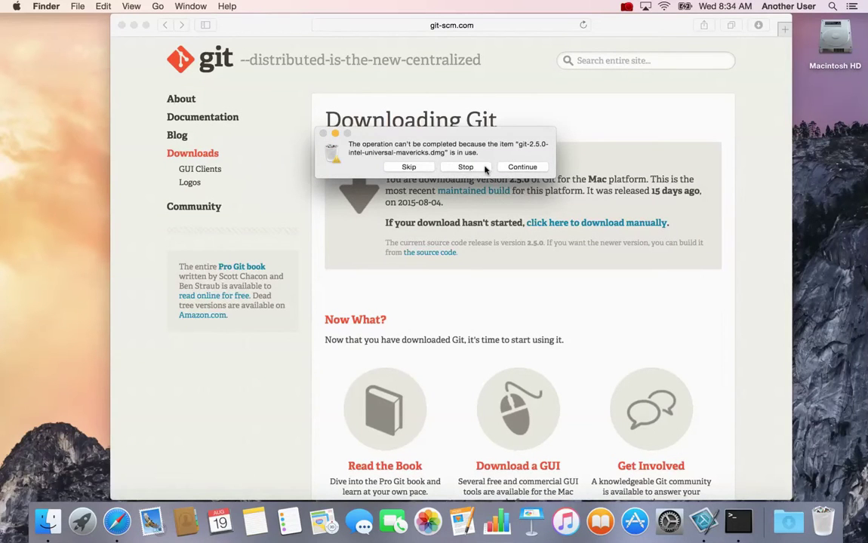
pyautogui.click(463, 168)
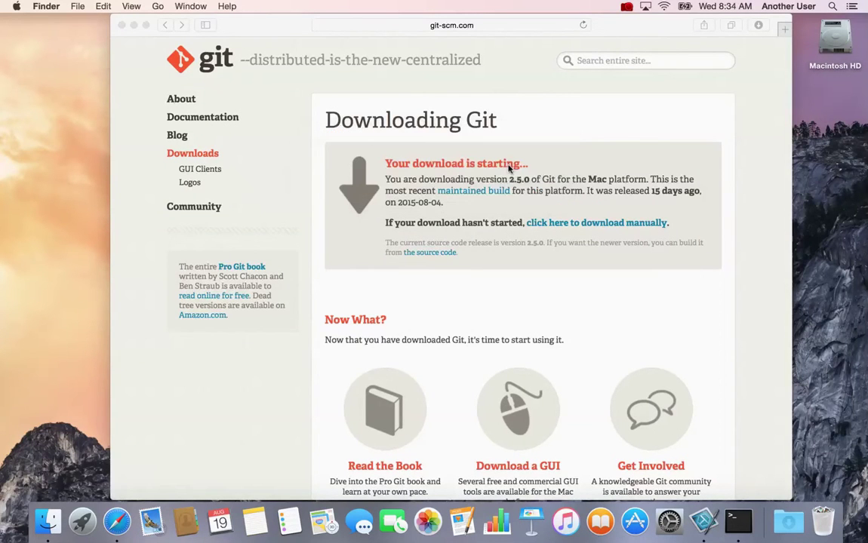
pyautogui.click(122, 25)
# Run git --version in Terminal, which reports 1.9.3 (Apple Git-50)
pyautogui.click(377, 255)
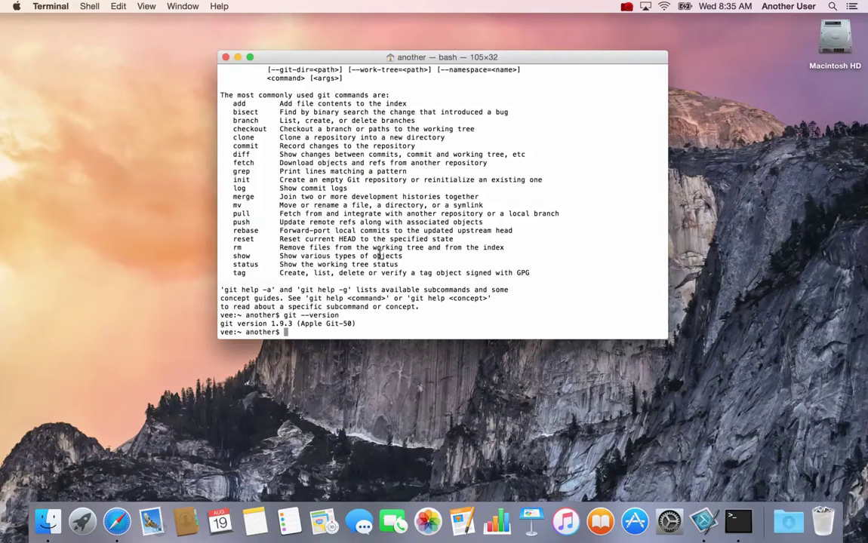
pyautogui.write('git --version')
pyautogui.press('Return')
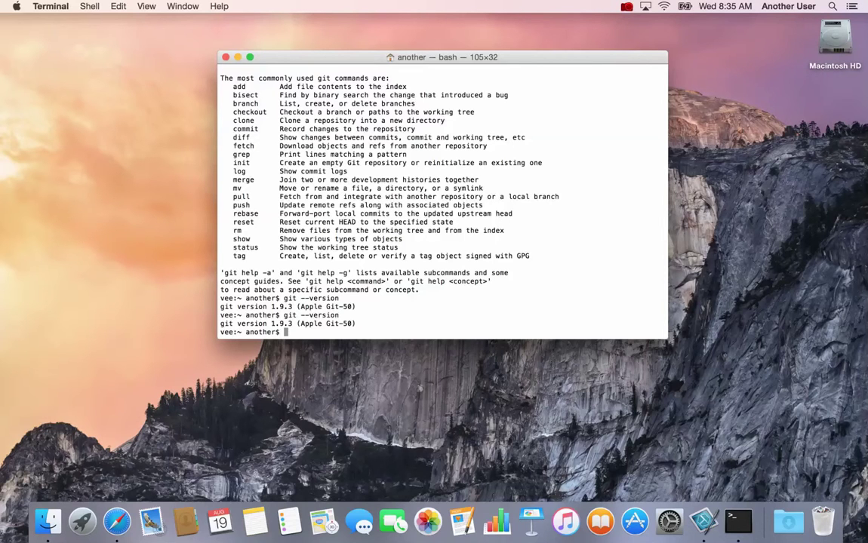
# Clear the stray characters at the prompt and quit Terminal
pyautogui.write('sd')
pyautogui.press('BackSpace')
pyautogui.press('BackSpace')
pyautogui.click(52, 6)
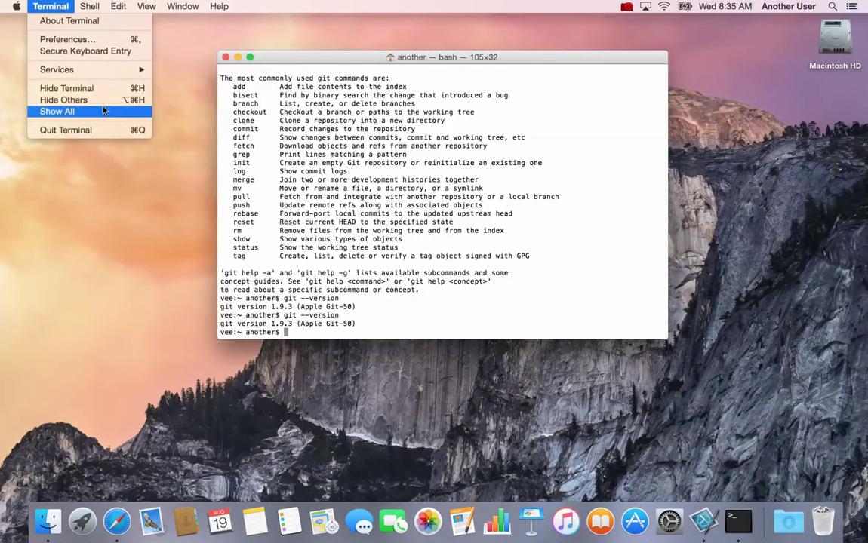
pyautogui.click(108, 131)
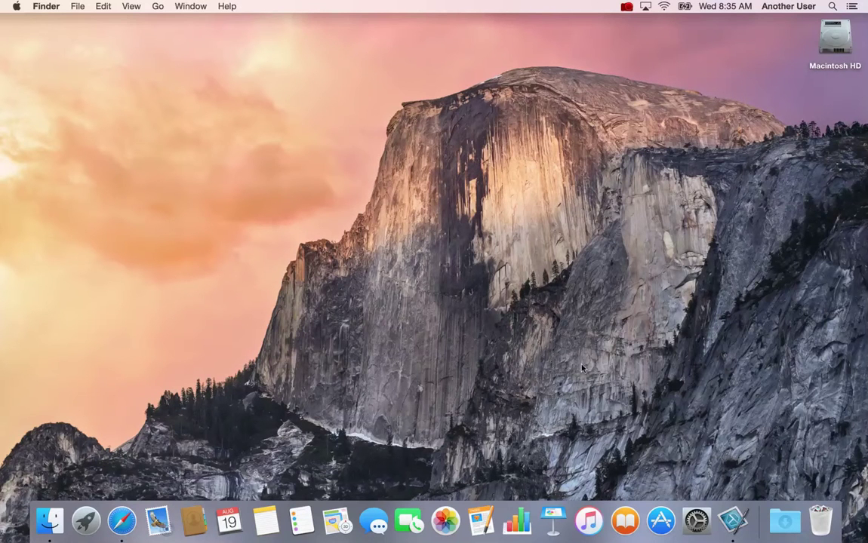
# Relaunch Terminal through Spotlight by searching 'termin'
pyautogui.press('super+space')
pyautogui.write('termin')
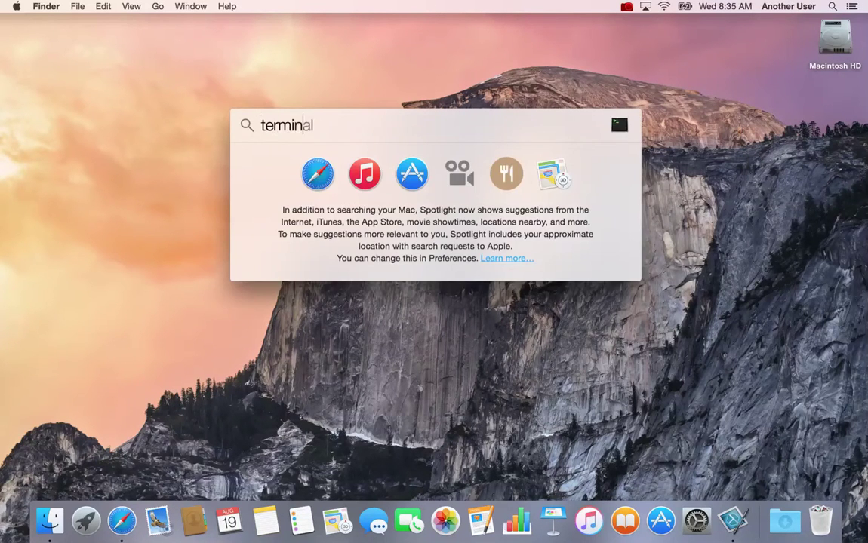
pyautogui.press('Return')
# Run git and git --version (still 1.9.3), then enlarge the window to 112×35
pyautogui.write('git')
pyautogui.press('Return')
pyautogui.write('g')
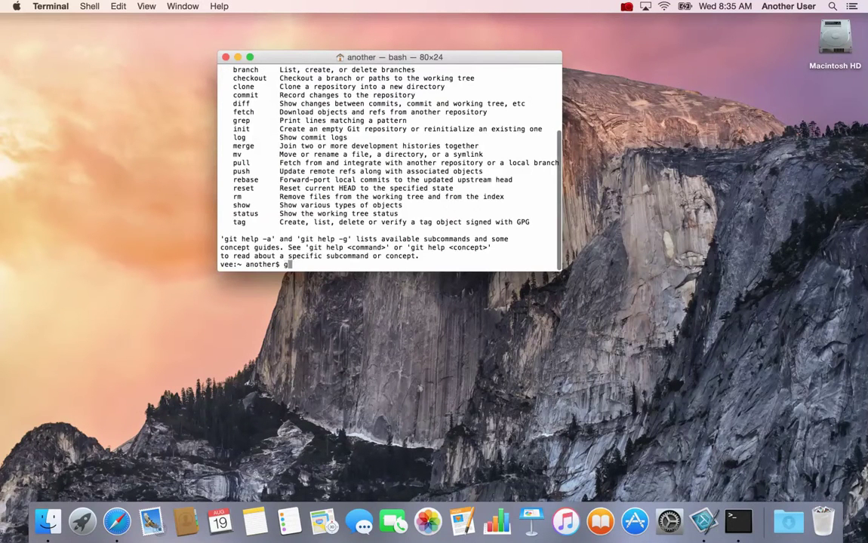
pyautogui.write('it --version')
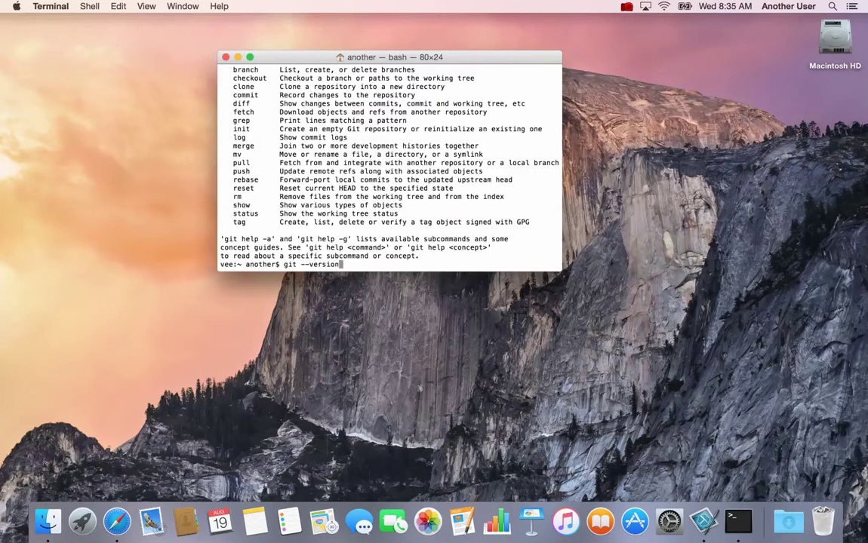
pyautogui.press('Return')
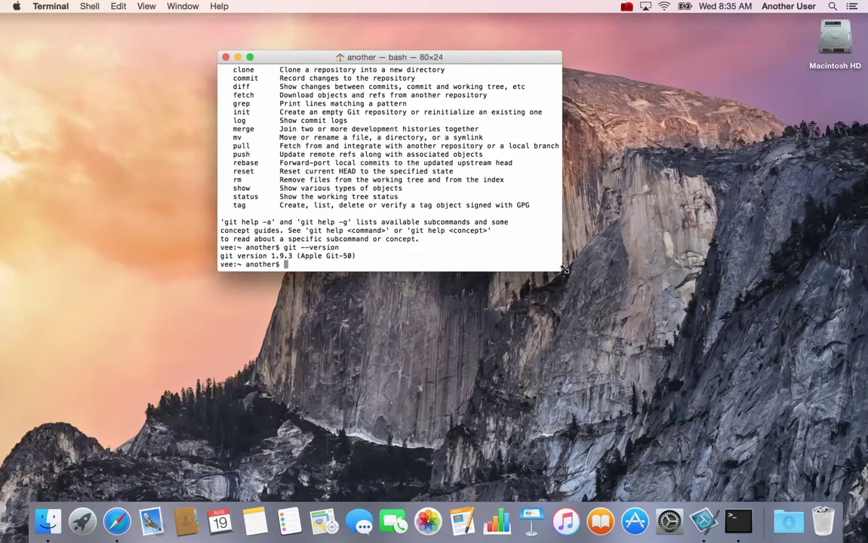
pyautogui.moveTo(573, 279); pyautogui.dragTo(698, 360)
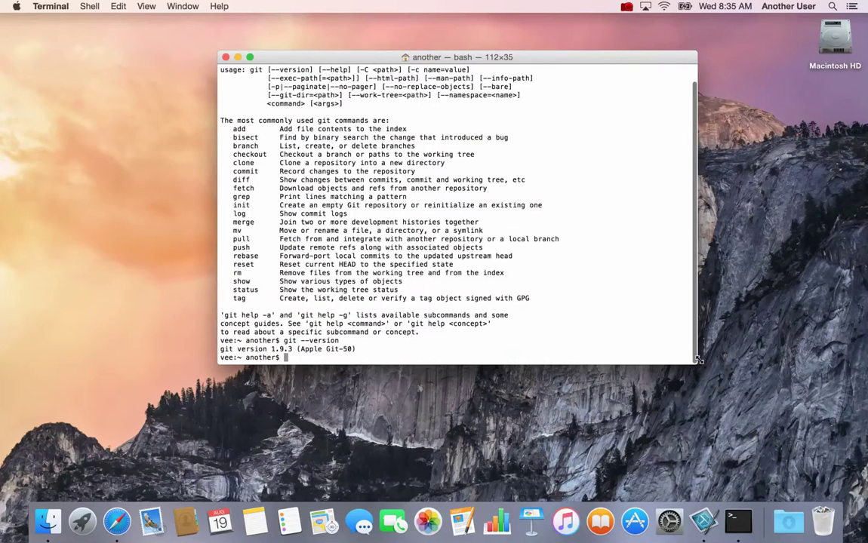
# List all git binaries with which -a git and select the /usr/bin/git path
pyautogui.write('which -a ')
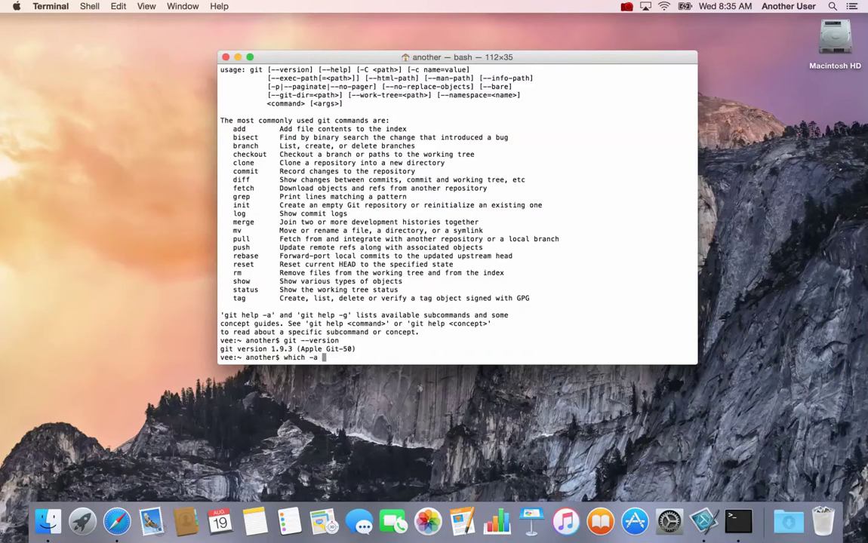
pyautogui.write('git')
pyautogui.press('Return')
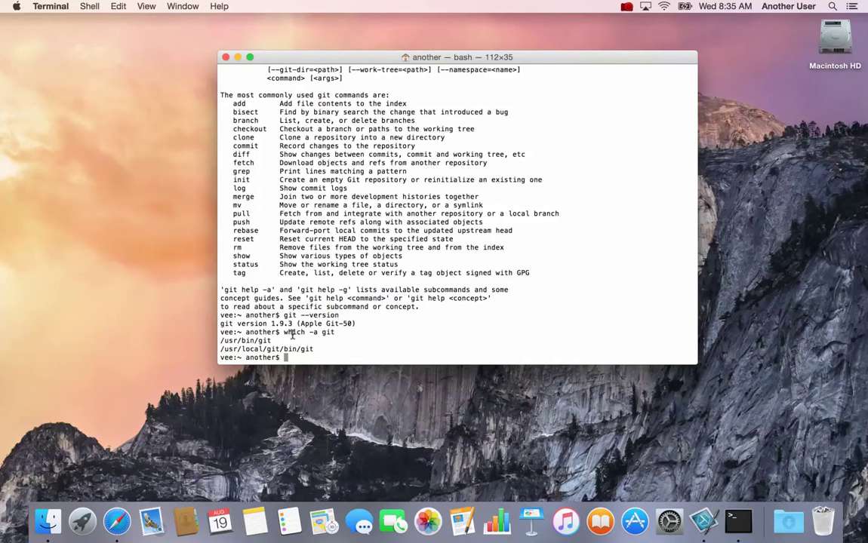
pyautogui.doubleClick(247, 341)
pyautogui.moveTo(221, 342); pyautogui.dragTo(270, 342)
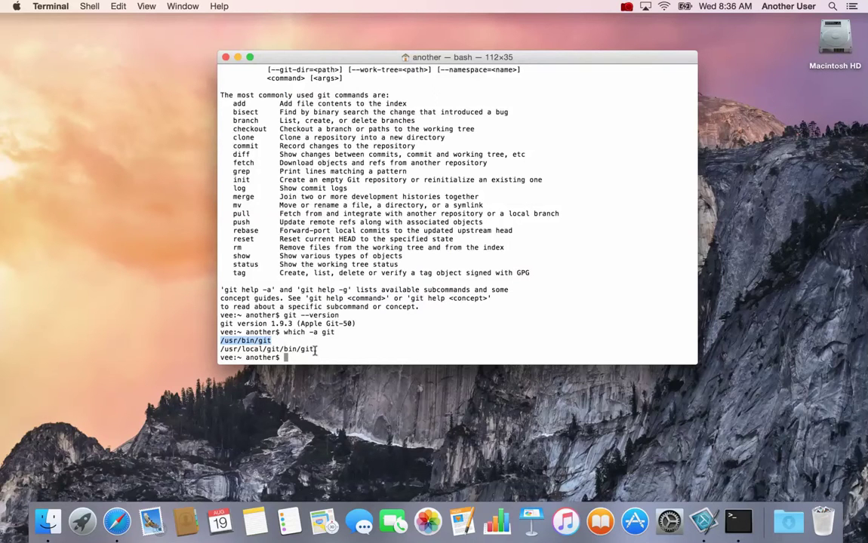
# Check versions of /usr/bin/git (1.9.3) and /usr/local/git/bin/git (2.5.0), fixing the /user typo
pyautogui.write('/user/bin/git --version')
pyautogui.press('Return')
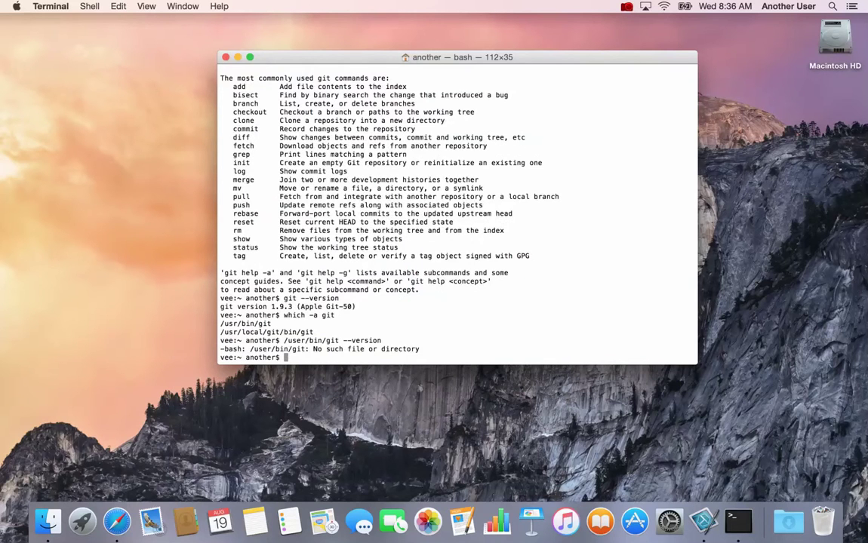
pyautogui.press('Up')
pyautogui.press('Left')
pyautogui.press('Left')
pyautogui.press('Left')
pyautogui.press('Left')
pyautogui.press('Left')
pyautogui.press('Left')
pyautogui.press('Left')
pyautogui.press('Left')
pyautogui.press('Left')
pyautogui.press('Left')
pyautogui.press('Left')
pyautogui.press('Left')
pyautogui.press('Left')
pyautogui.press('Left')
pyautogui.press('Left')
pyautogui.press('Left')
pyautogui.press('Left')
pyautogui.press('Left')
pyautogui.press('Left')
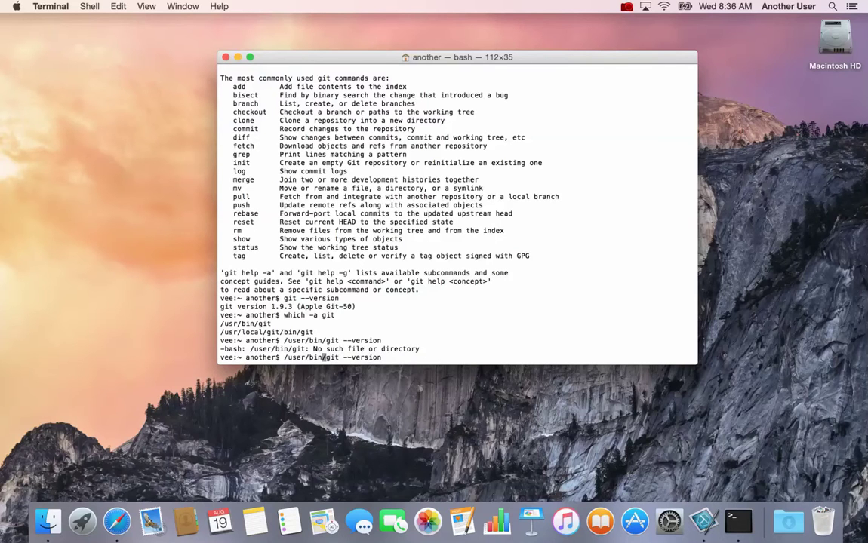
pyautogui.press('BackSpace')
pyautogui.press('Return')
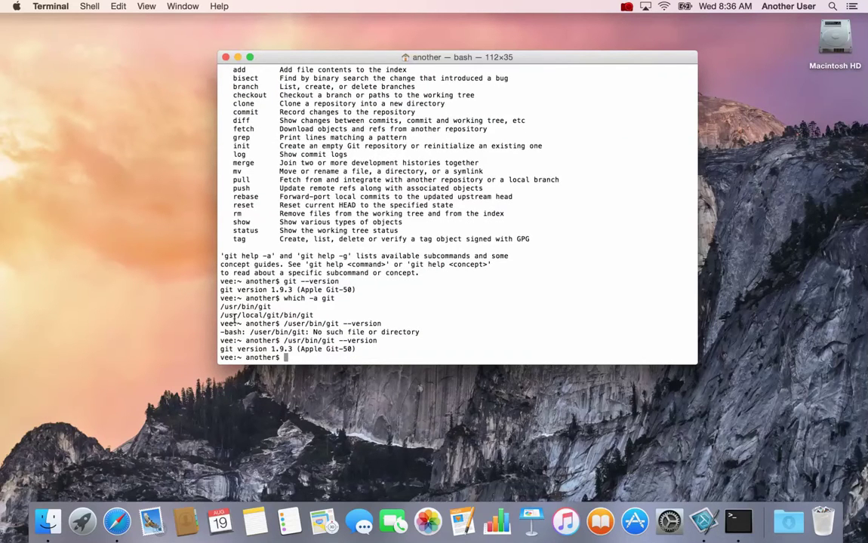
pyautogui.write('/usr/local/git/bi')
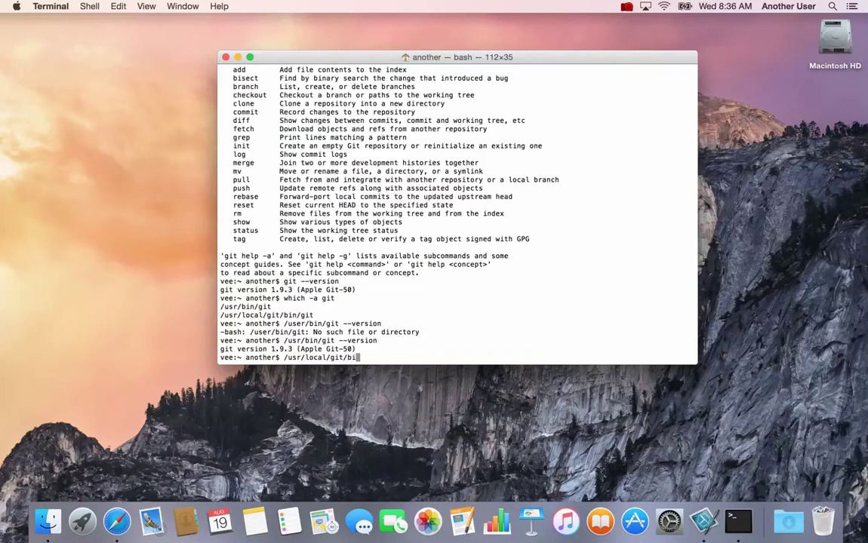
pyautogui.write('n/git --version')
pyautogui.press('Return')
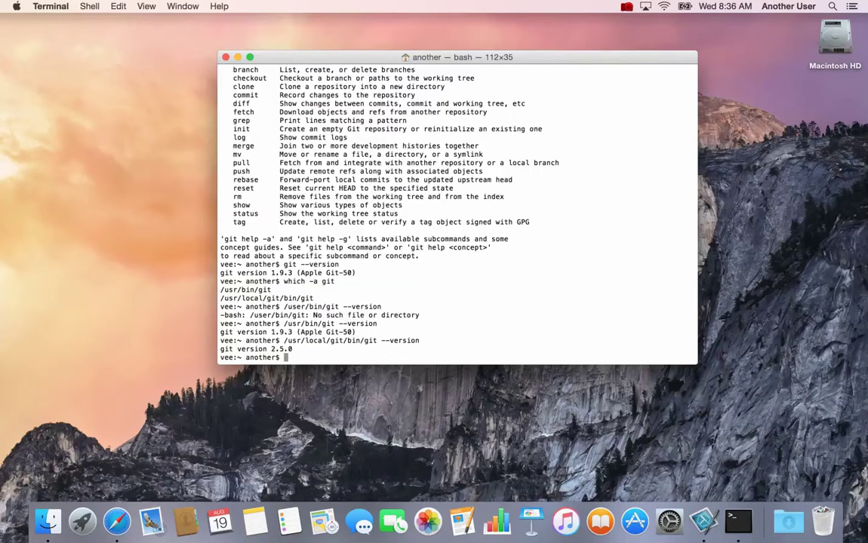
# Try opening .bashrc, then list all home-folder files with ls -a, finding no .bashrc
pyautogui.write('open .bashrc')
pyautogui.press('Return')
pyautogui.write('ls -a')
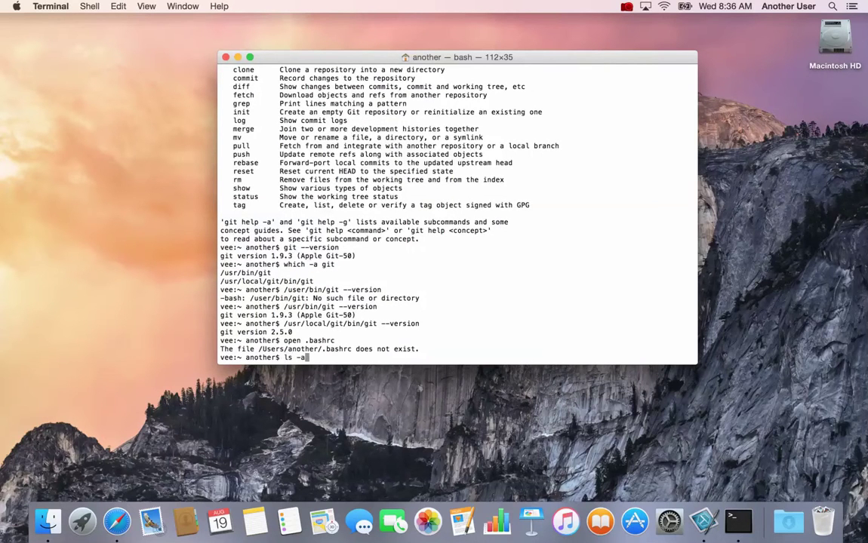
pyautogui.press('Return')
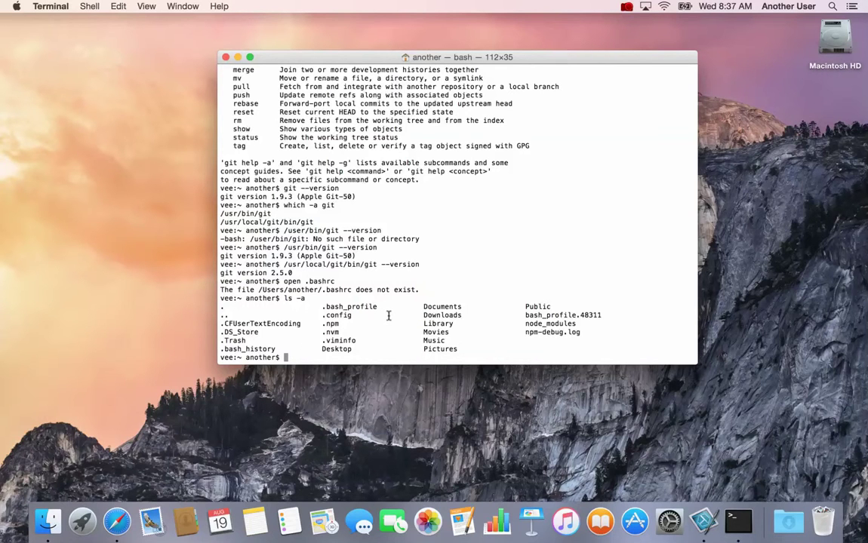
# Open .bash_profile in TextEdit instead
pyautogui.write('open .bash_pr')
pyautogui.press('Tab')
pyautogui.press('Return')
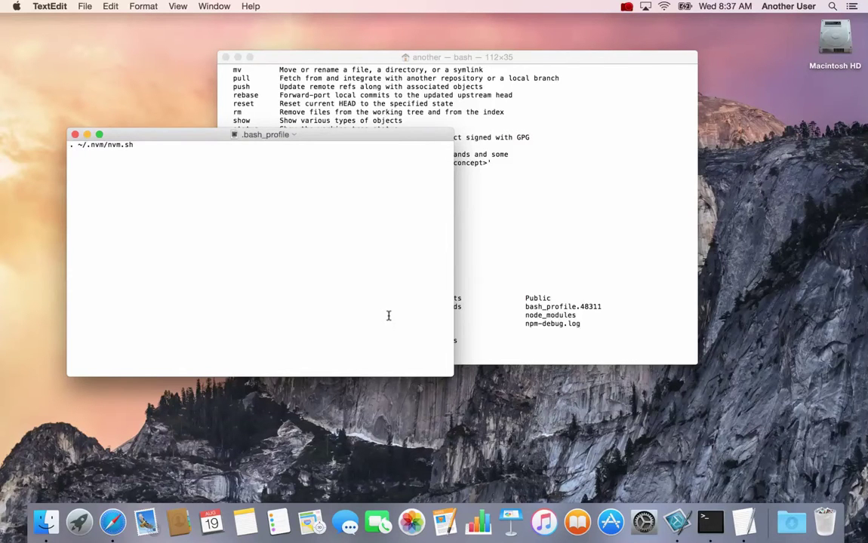
# Add a first line PATH=/usr/local/git/bin:${PATH} above the nvm line in .bash_profile
pyautogui.press('Return')
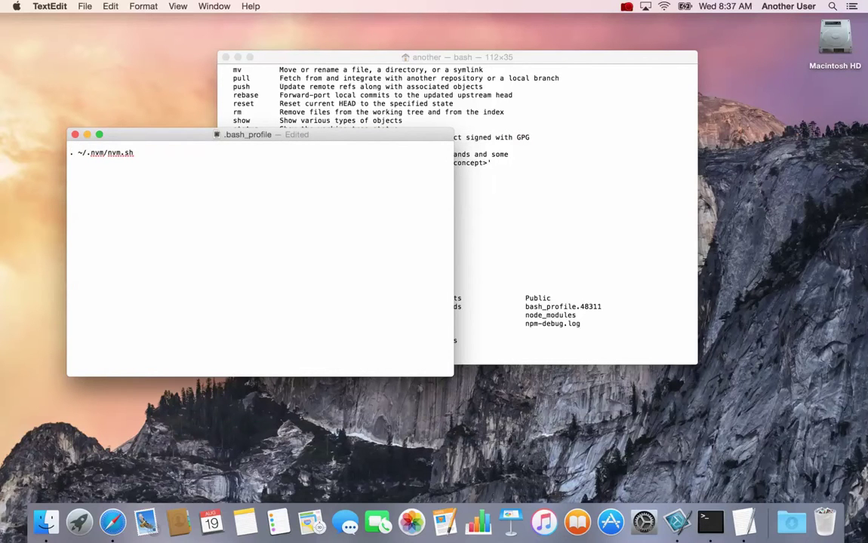
pyautogui.write('PAT')
pyautogui.press('BackSpace')
pyautogui.press('BackSpace')
pyautogui.press('BackSpace')
pyautogui.press('BackSpace')
pyautogui.write('/usr/local/git/bin/')
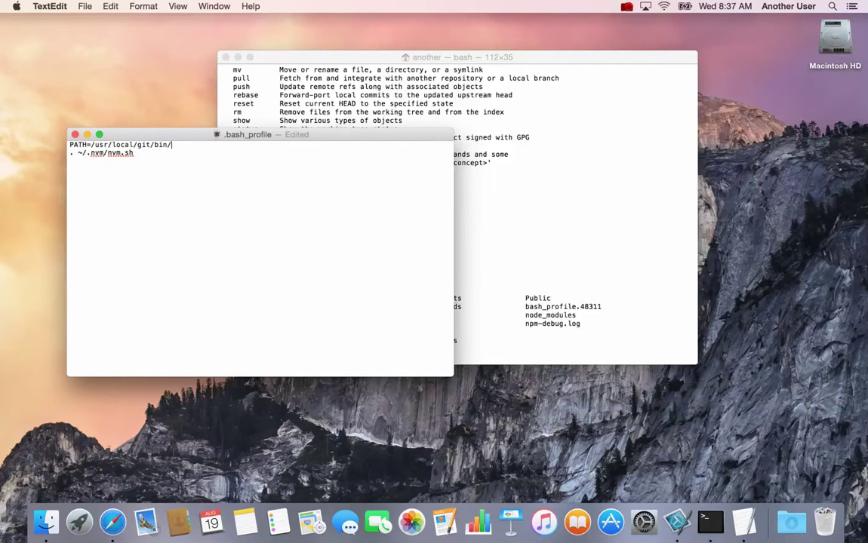
pyautogui.click(108, 7)
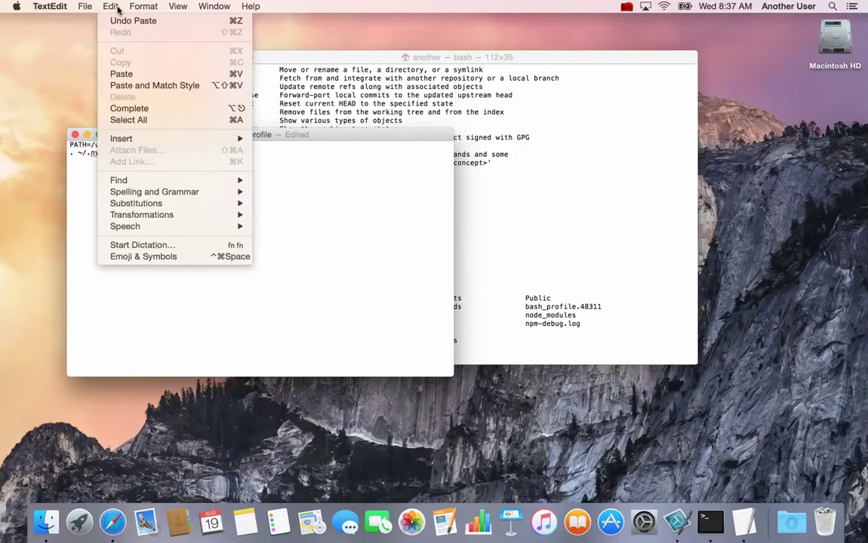
pyautogui.click(48, 58)
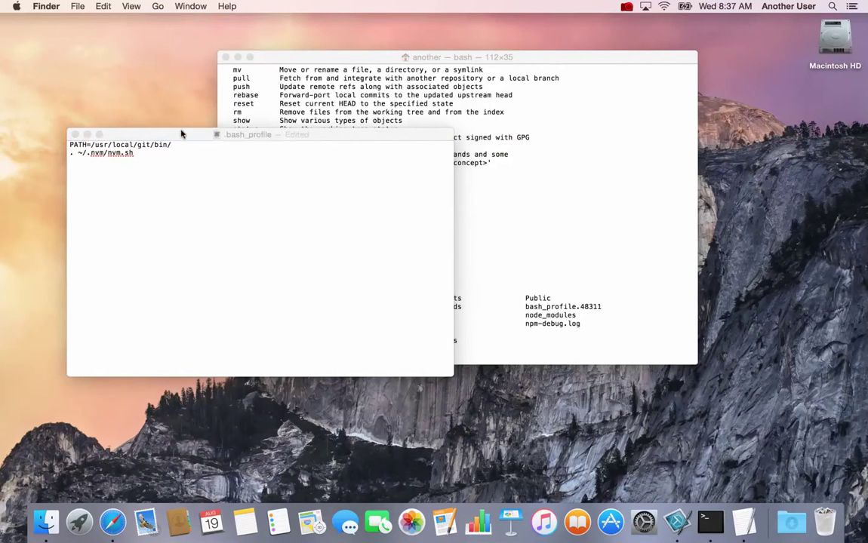
pyautogui.click(181, 144)
pyautogui.press('BackSpace')
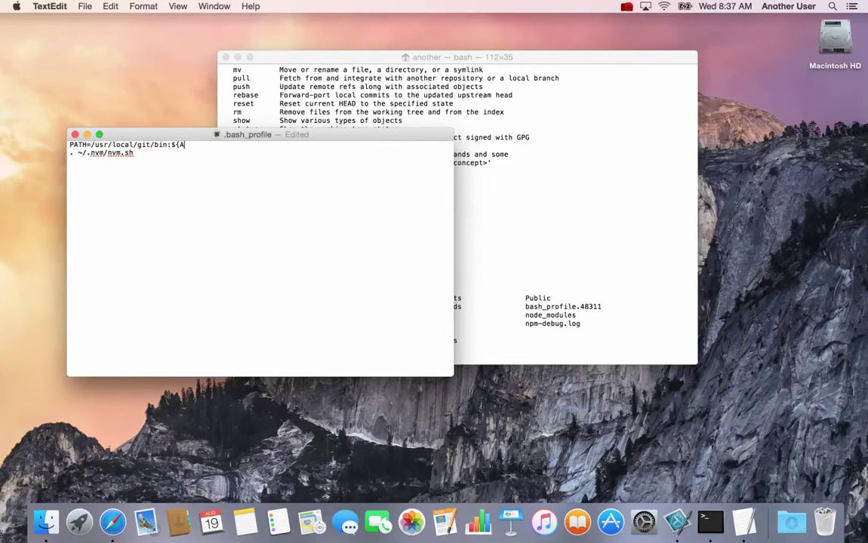
pyautogui.write(':${PaTH')
pyautogui.click(492, 149)
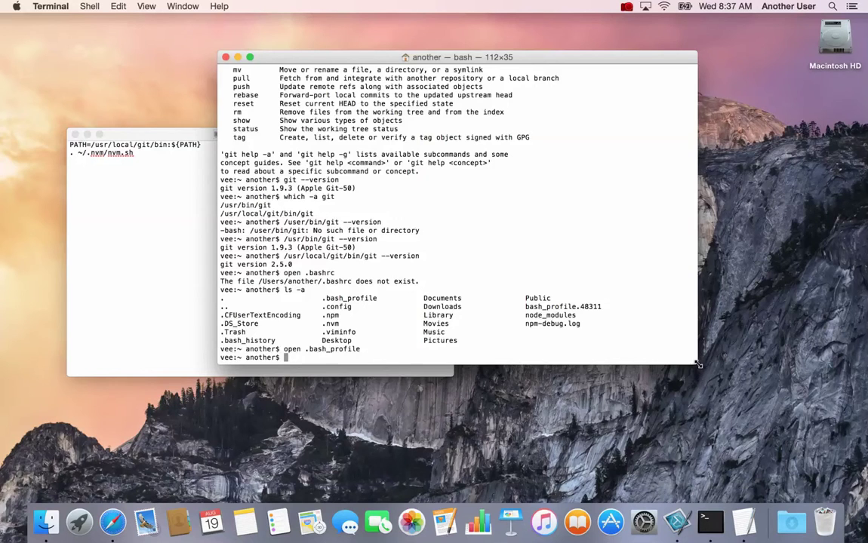
# Enlarge Terminal to 118×39 and run echo $PATH, showing /usr/local/git/bin only at the end
pyautogui.moveTo(698, 365); pyautogui.dragTo(722, 397)
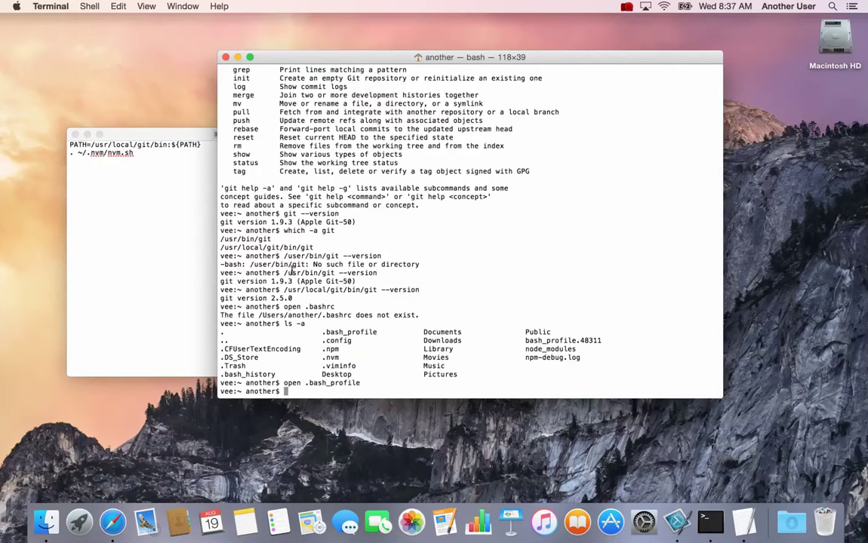
pyautogui.write('echo $PATH')
pyautogui.press('Return')
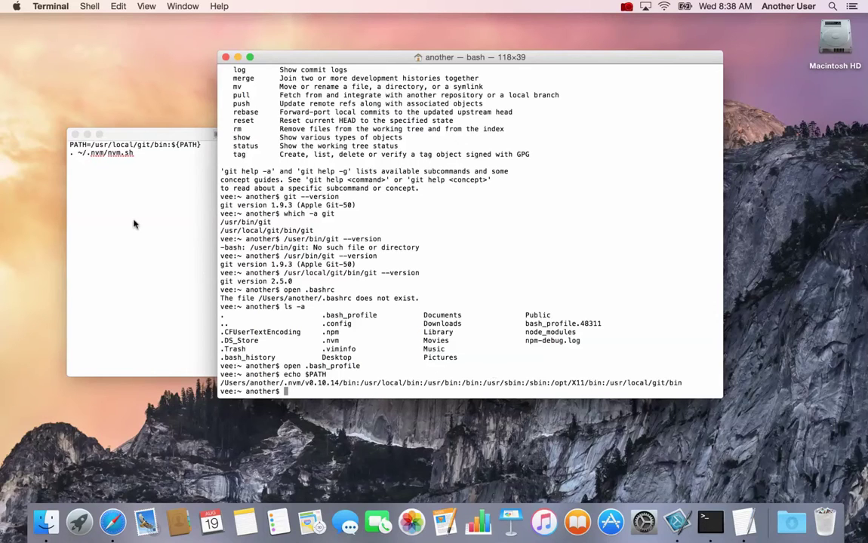
pyautogui.click(93, 146)
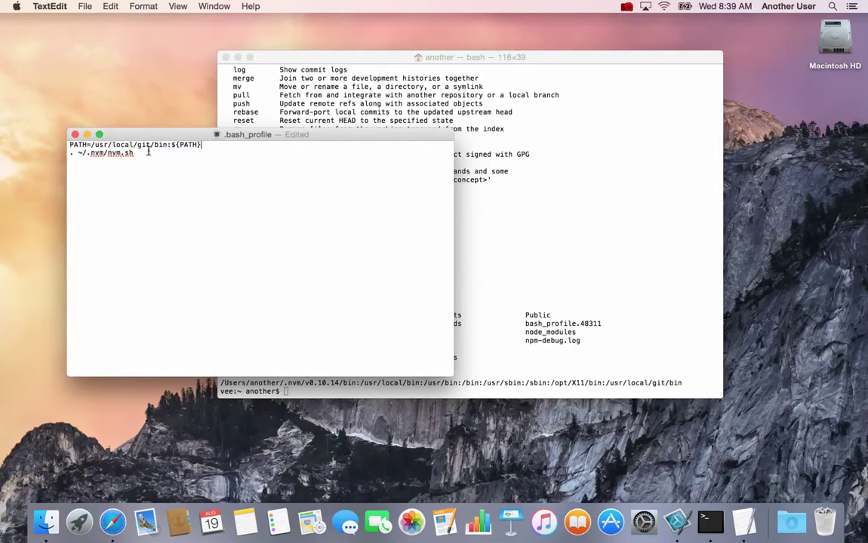
# Save .bash_profile via File > Save and quit TextEdit
pyautogui.click(85, 8)
pyautogui.click(120, 74)
pyautogui.click(83, 9)
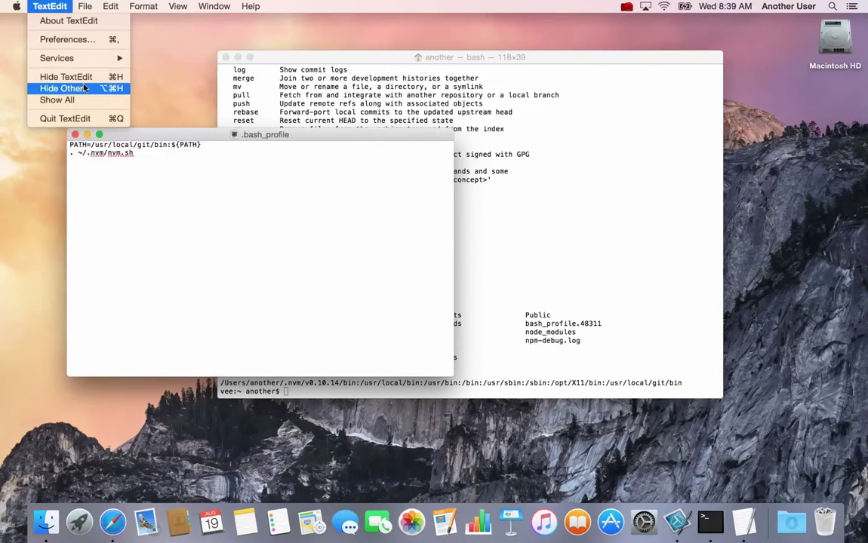
pyautogui.click(88, 109)
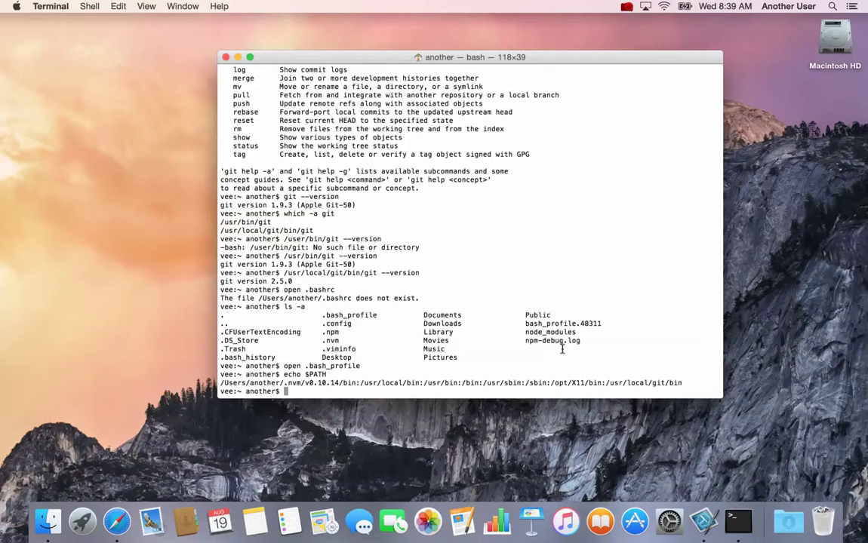
# Try '. bash_profile', which fails with no such file, then list home-folder files with ls and ls -a
pyautogui.write('. bash_pr')
pyautogui.press('Tab')
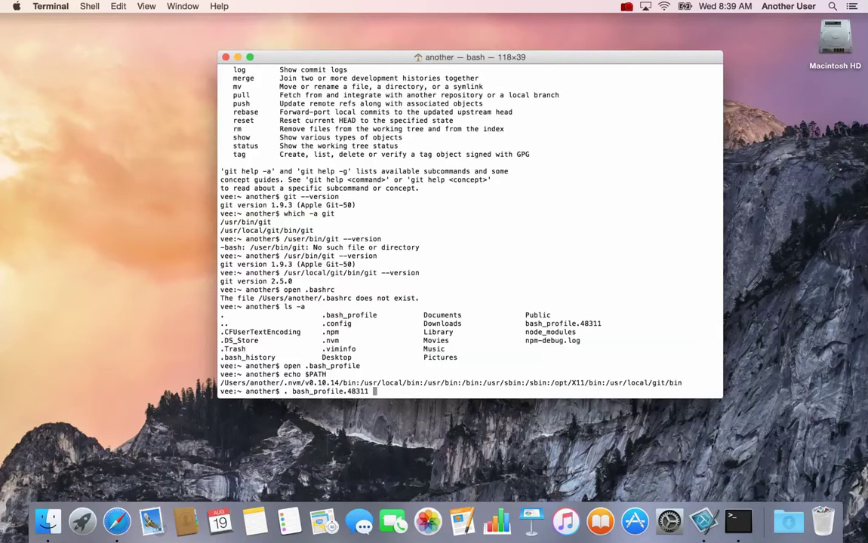
pyautogui.press('BackSpace')
pyautogui.press('BackSpace')
pyautogui.press('BackSpace')
pyautogui.press('BackSpace')
pyautogui.press('BackSpace')
pyautogui.press('BackSpace')
pyautogui.press('BackSpace')
pyautogui.press('Return')
pyautogui.write('ls')
pyautogui.press('Return')
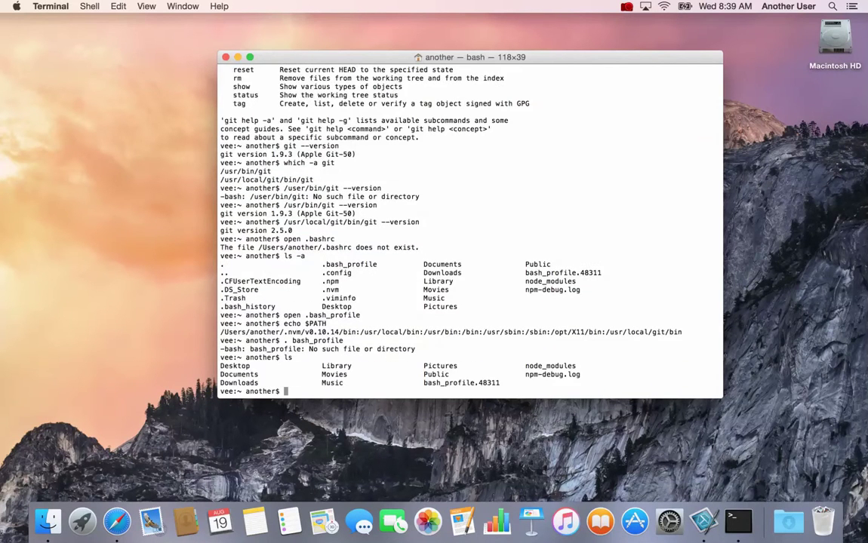
pyautogui.write('ls -a')
pyautogui.press('Return')
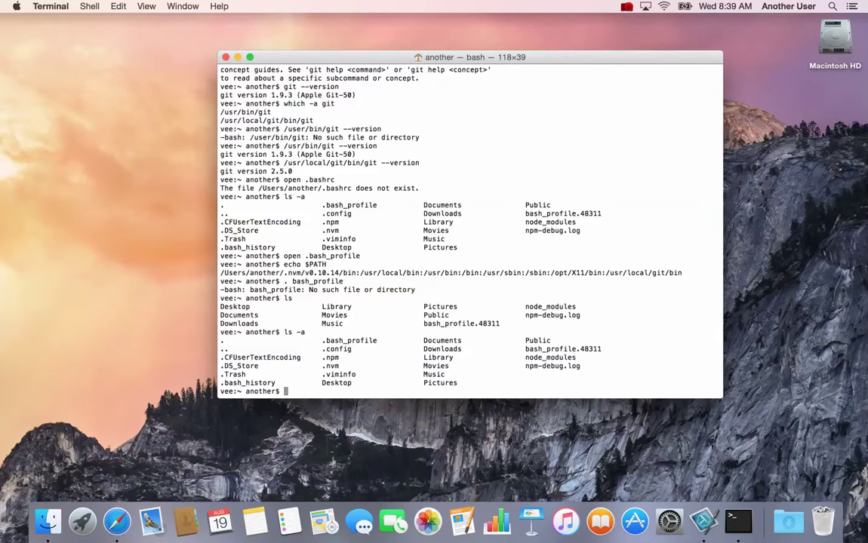
# Reload the profile with source .bash_profile
pyautogui.write('source .bash_pr')
pyautogui.press('Tab')
pyautogui.press('Return')
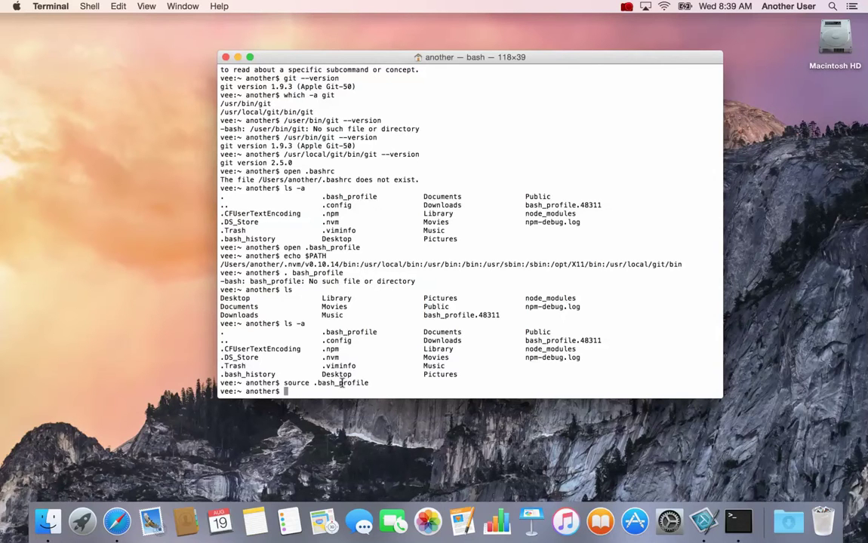
# Confirm which git gives /usr/local/git/bin/git, reprint PATH with !ech, and reopen .bash_profile with !open
pyautogui.write('which git')
pyautogui.press('Return')
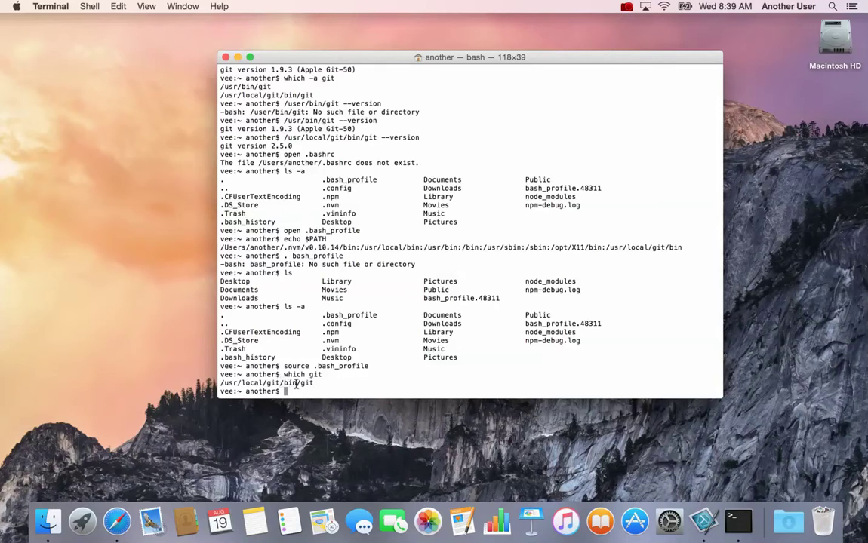
pyautogui.write('!ech')
pyautogui.press('Return')
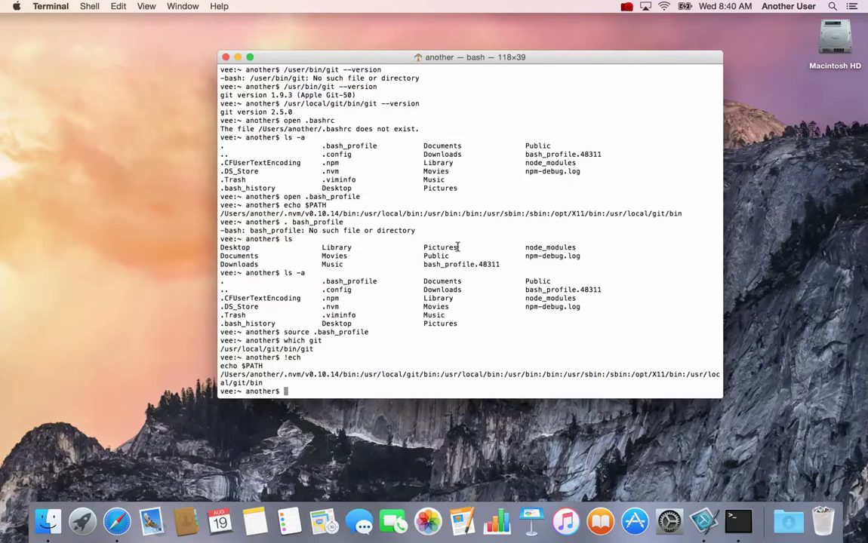
pyautogui.write('!open')
pyautogui.press('Return')
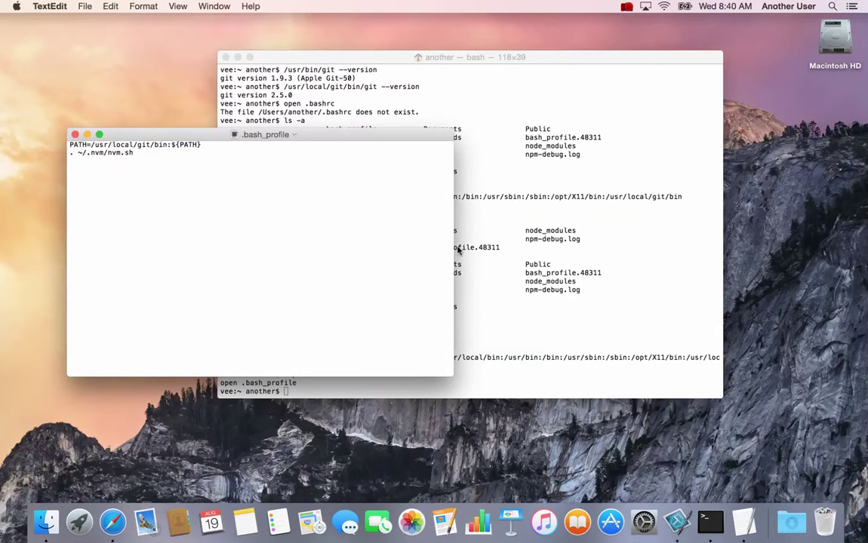
# Prefix the PATH line with export, save .bash_profile with Cmd+S, and quit TextEdit
pyautogui.write('export')
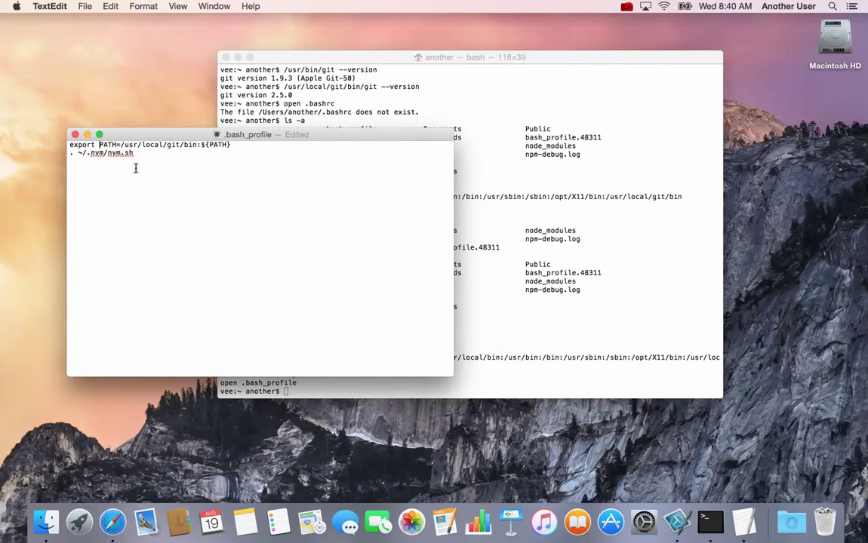
pyautogui.press('super+s')
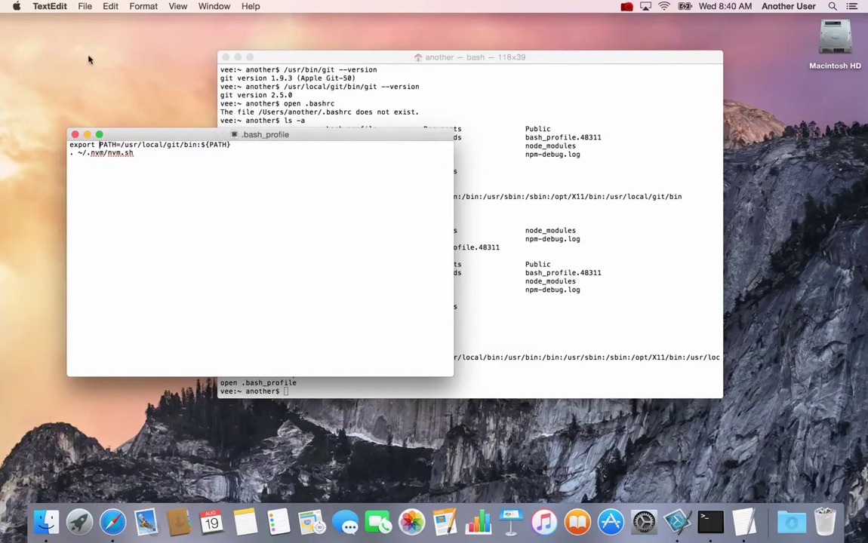
pyautogui.click(61, 7)
pyautogui.click(65, 119)
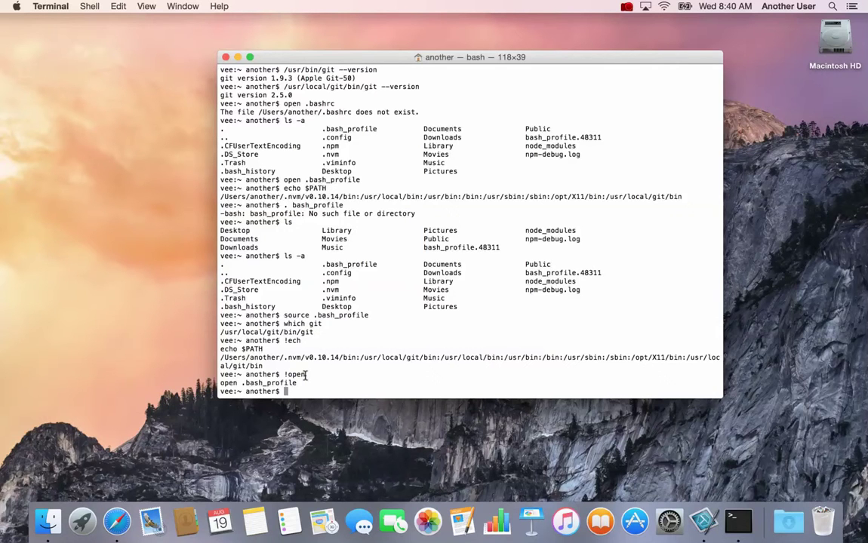
pyautogui.press('Up')
pyautogui.press('Up')
pyautogui.press('Up')
pyautogui.press('Up')
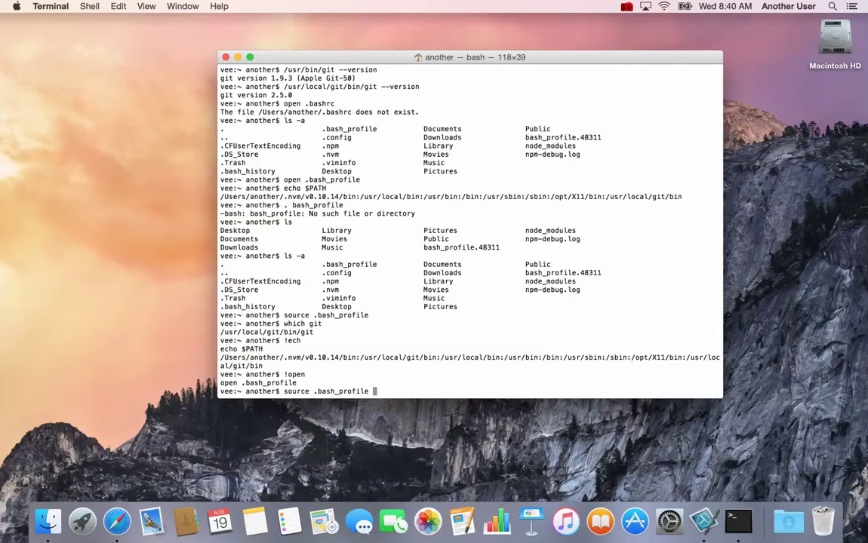
# Rerun source .bash_profile and echo $PATH, now showing /usr/local/git/bin near the start
pyautogui.press('Return')
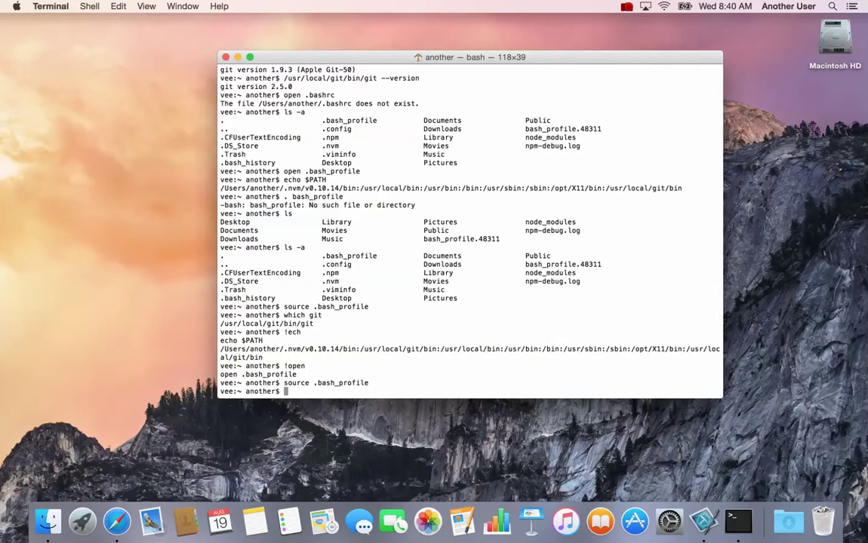
pyautogui.press('Up')
pyautogui.press('Up')
pyautogui.press('Up')
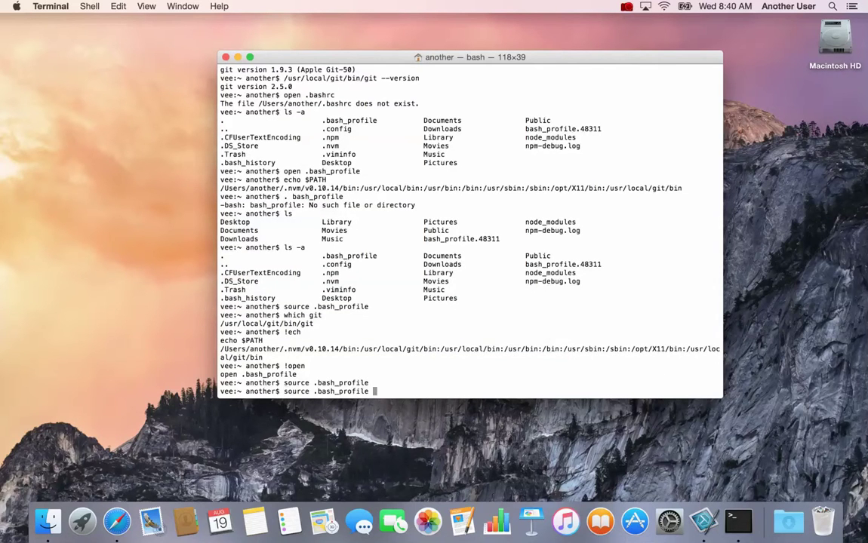
pyautogui.press('Return')
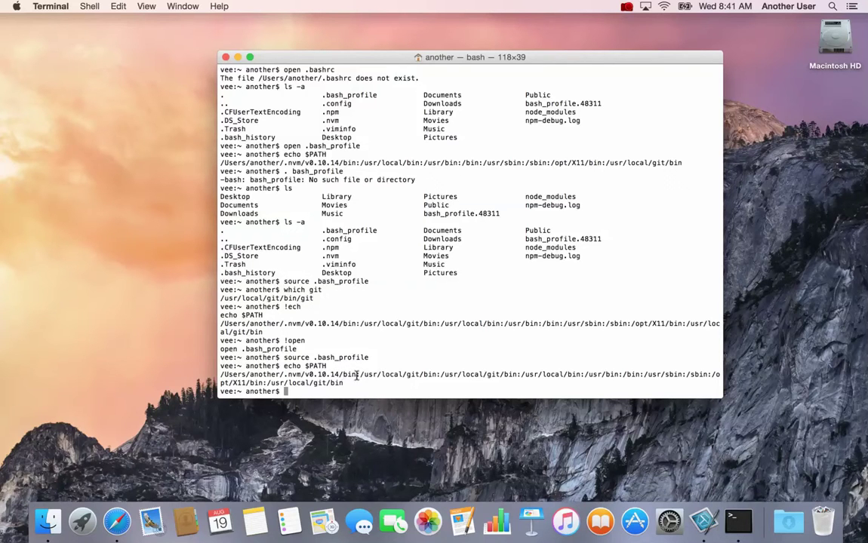
pyautogui.moveTo(361, 375); pyautogui.dragTo(448, 378)
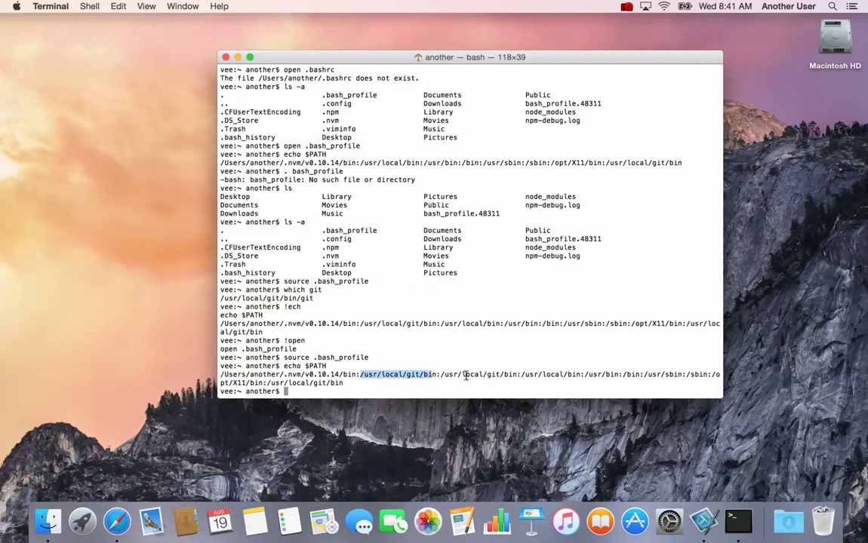
pyautogui.moveTo(440, 375); pyautogui.dragTo(514, 373)
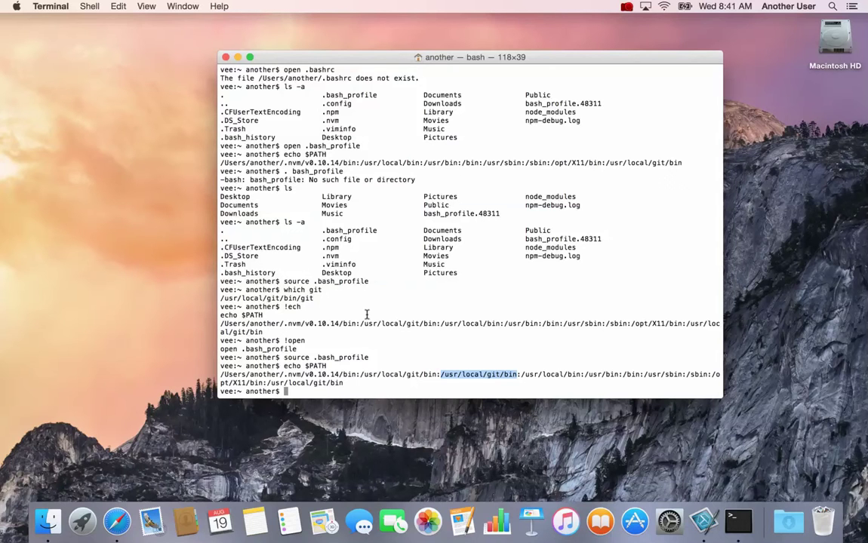
# Rerun which git with the !whic history shortcut, confirming /usr/local/git/bin/git
pyautogui.write('whic')
pyautogui.press('BackSpace')
pyautogui.press('BackSpace')
pyautogui.press('BackSpace')
pyautogui.press('BackSpace')
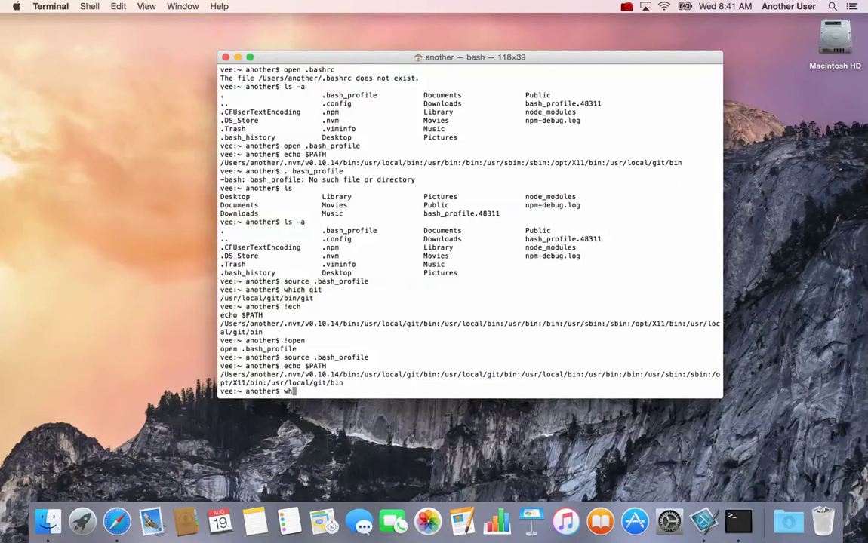
pyautogui.write('!wic')
pyautogui.press('BackSpace')
pyautogui.press('BackSpace')
pyautogui.write('hic')
pyautogui.press('Return')
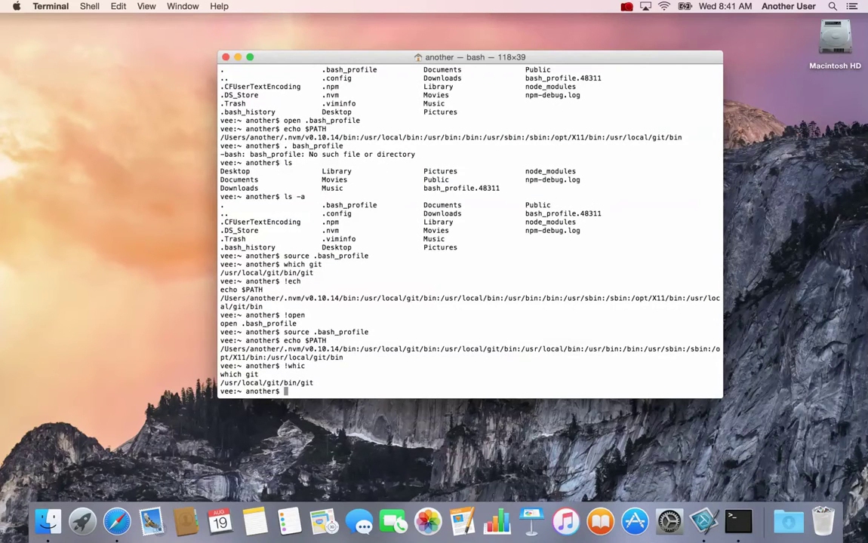
# Run git --version, which reports 2.5.0, then exit the shell
pyautogui.write('git --version')
pyautogui.press('Return')
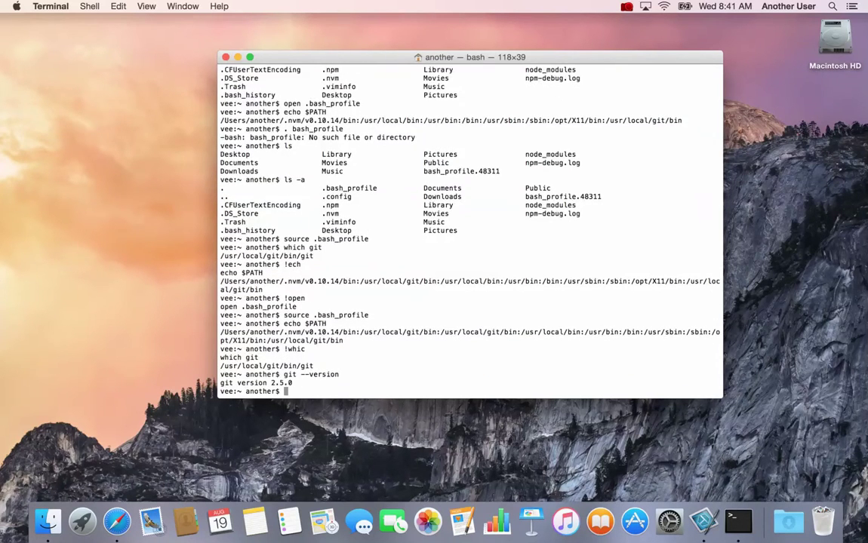
pyautogui.write('exit')
pyautogui.press('Return')
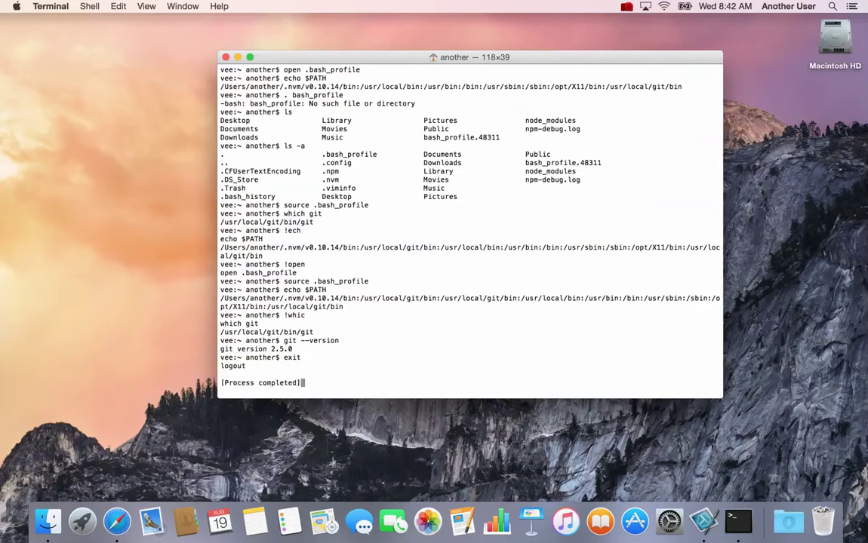
# Quit Terminal, relaunch it via Spotlight with 'termi', and confirm git --version reports 2.5.0
pyautogui.click(39, 7)
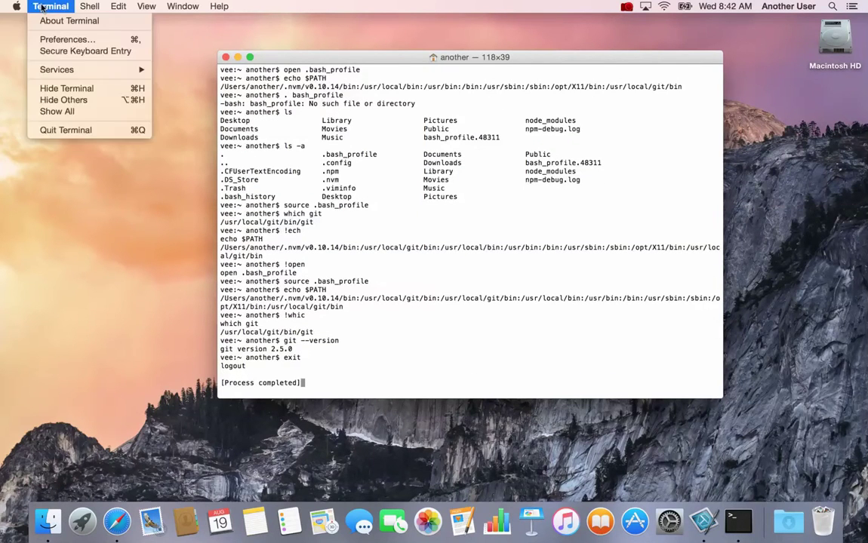
pyautogui.click(96, 132)
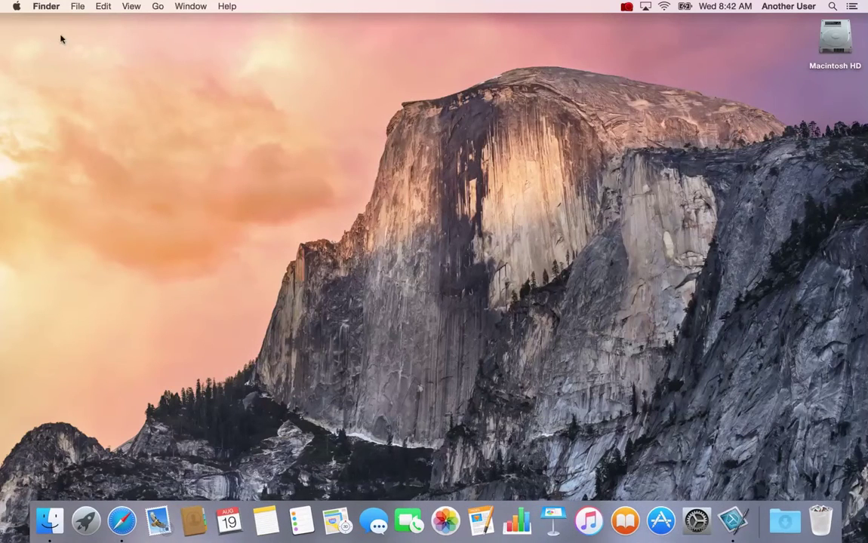
pyautogui.press('super+space')
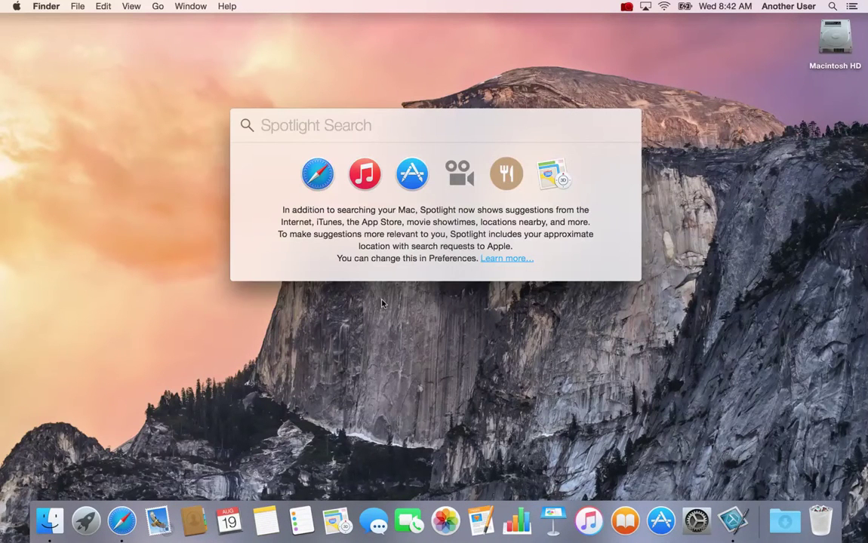
pyautogui.write('termi')
pyautogui.press('Return')
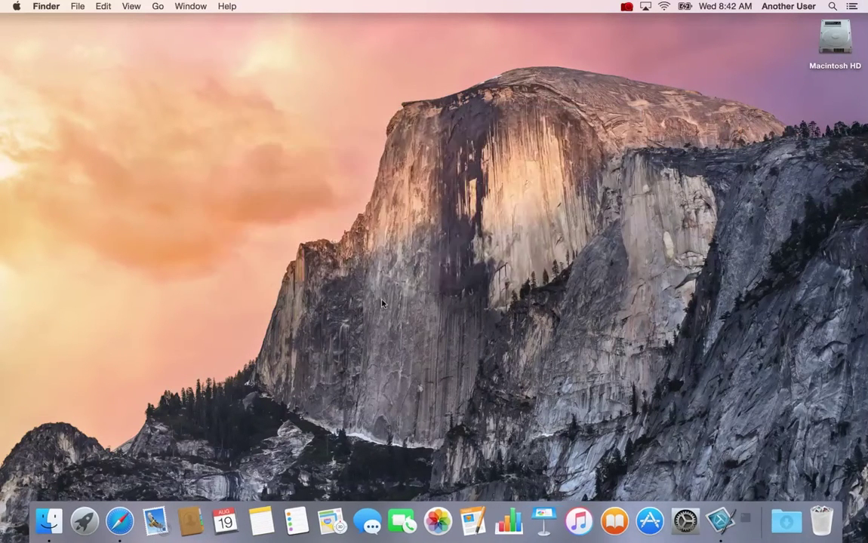
pyautogui.write('git --version')
pyautogui.press('Return')
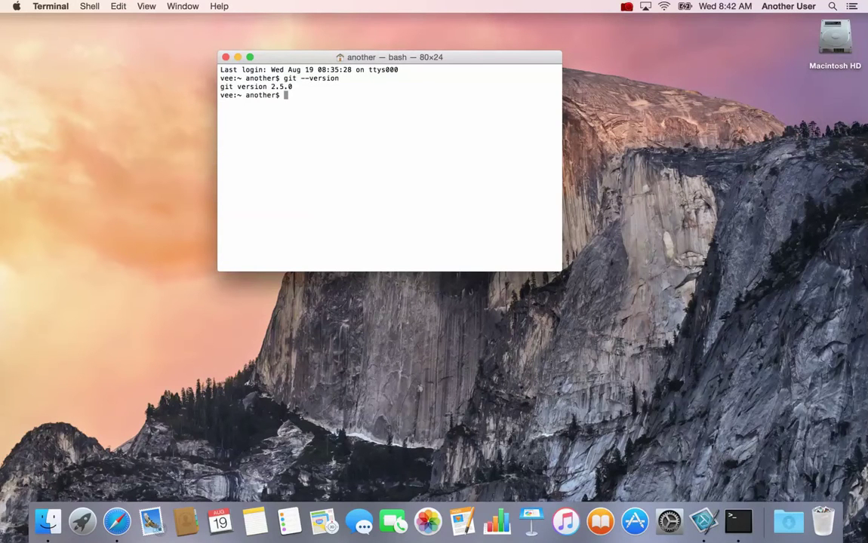
# Run which -a git, listing /usr/local/git/bin/git ahead of /usr/bin/git
pyautogui.write('which -a git')
pyautogui.press('Return')
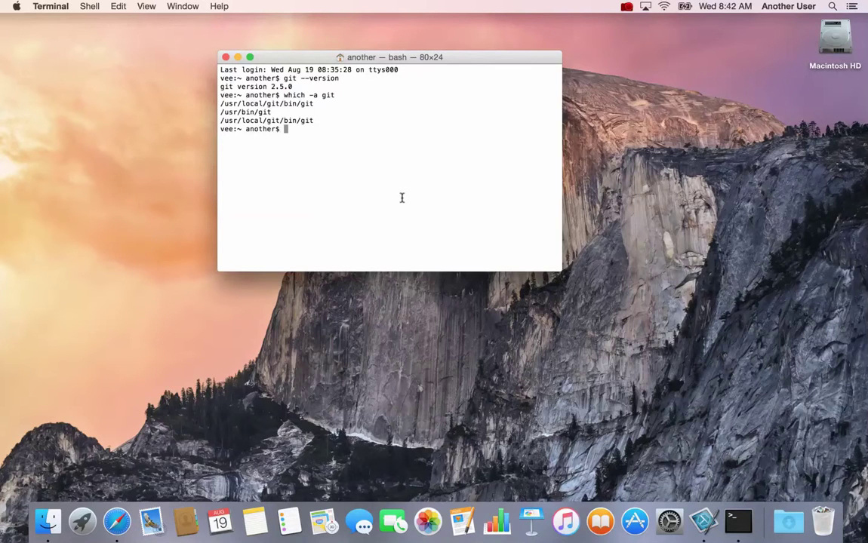
pyautogui.write('mmkdir gi')
# Create a folder named test with mkdir and change into it
pyautogui.press('BackSpace')
pyautogui.press('BackSpace')
pyautogui.write('test')
pyautogui.press('Return')
pyautogui.write('cd te')
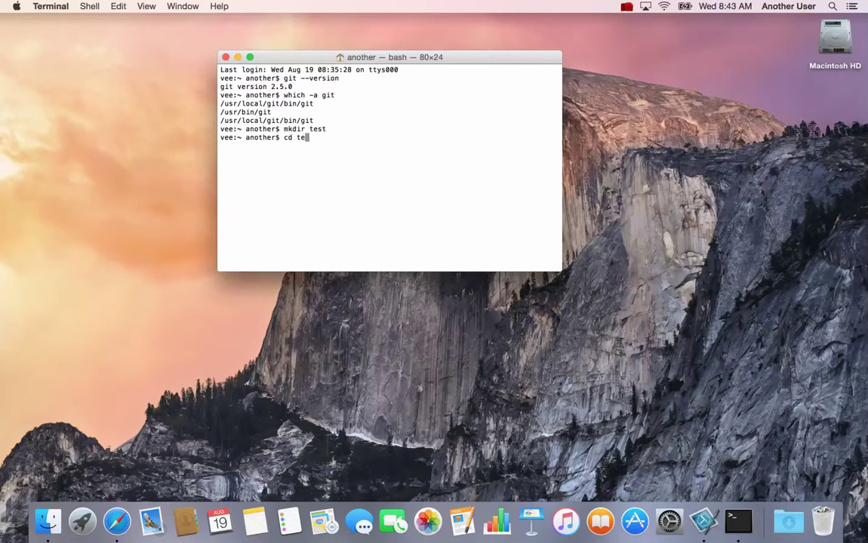
pyautogui.press('Tab')
pyautogui.press('Return')
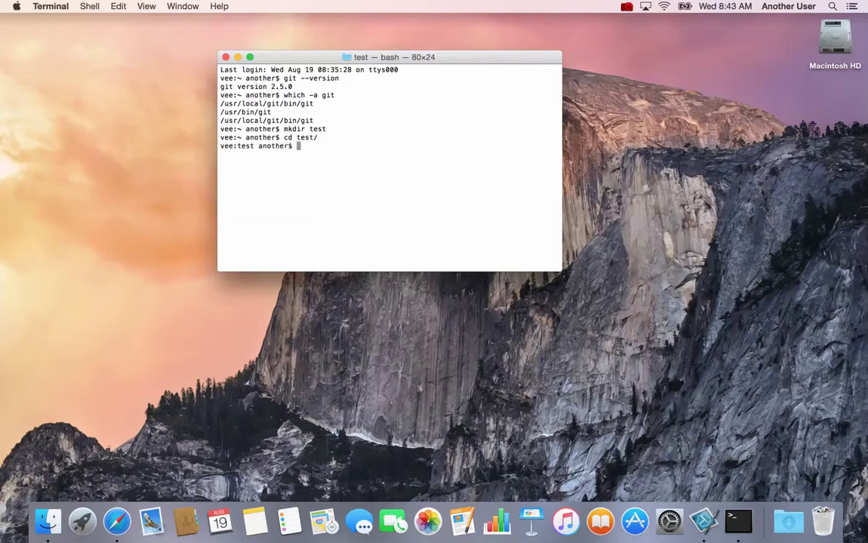
# Initialize an empty Git repository in test with git init, then return to the home folder
pyautogui.write('git init')
pyautogui.press('Return')
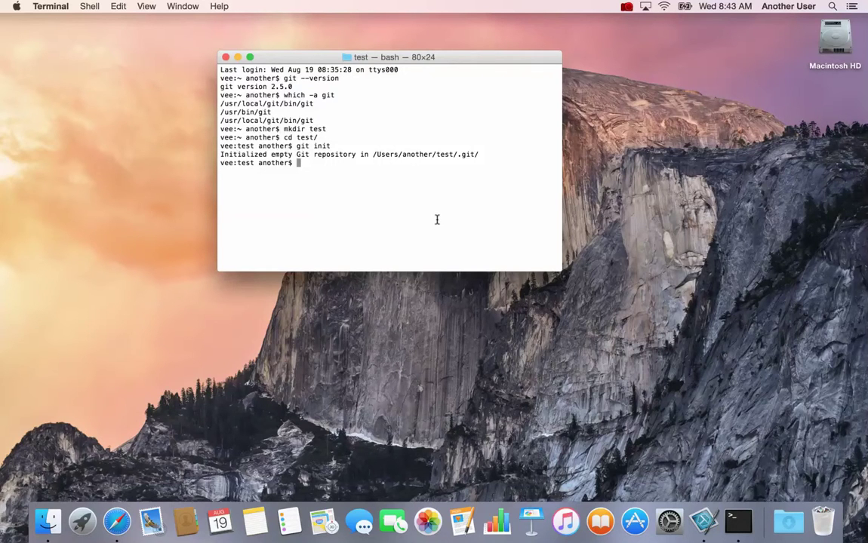
pyautogui.write('cd ..')
pyautogui.press('Return')
pyautogui.write('rm -rf')
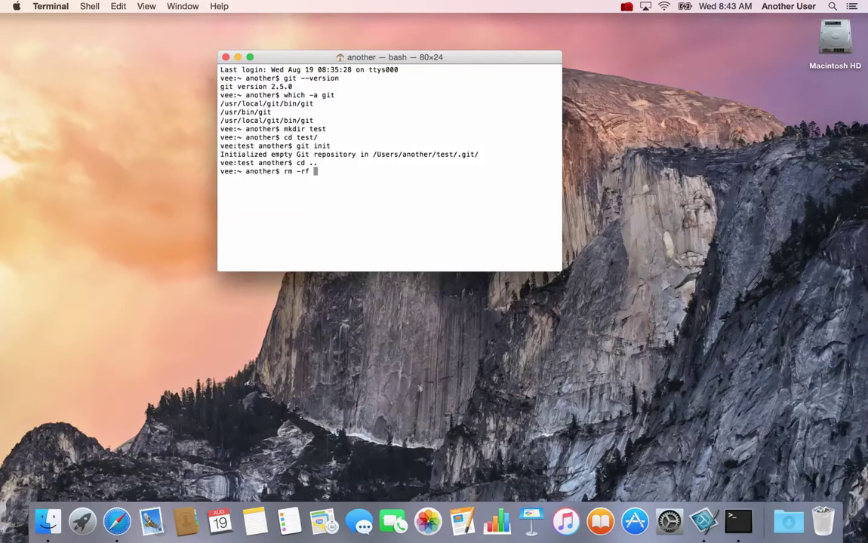
# Run rm -rf test/ to remove the test folder and its .git repository
pyautogui.write('test/')
pyautogui.press('Return')
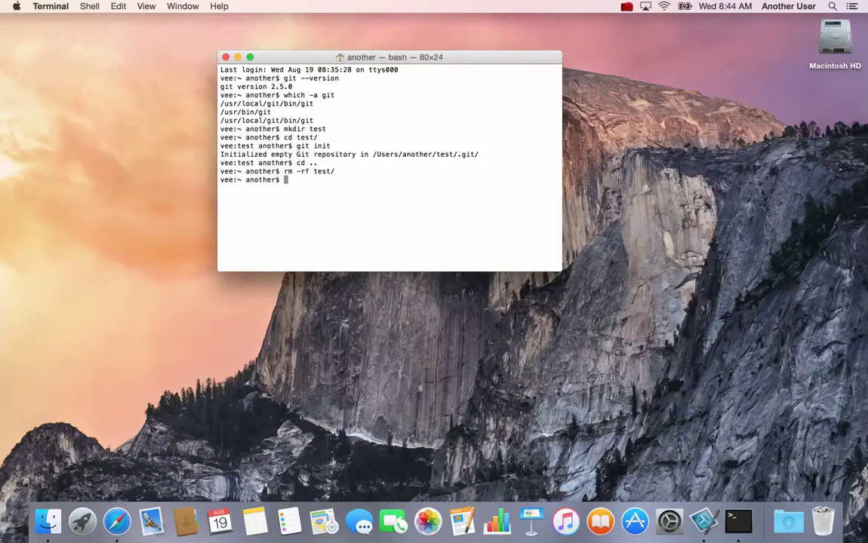
# Print .bash_profile with cat, showing export PATH=/usr/local/git/bin:${PATH} and the ~/.nvm/nvm.sh line
pyautogui.write('cat .bash')
pyautogui.press('Tab')
pyautogui.write('p')
pyautogui.press('Tab')
pyautogui.press('Return')
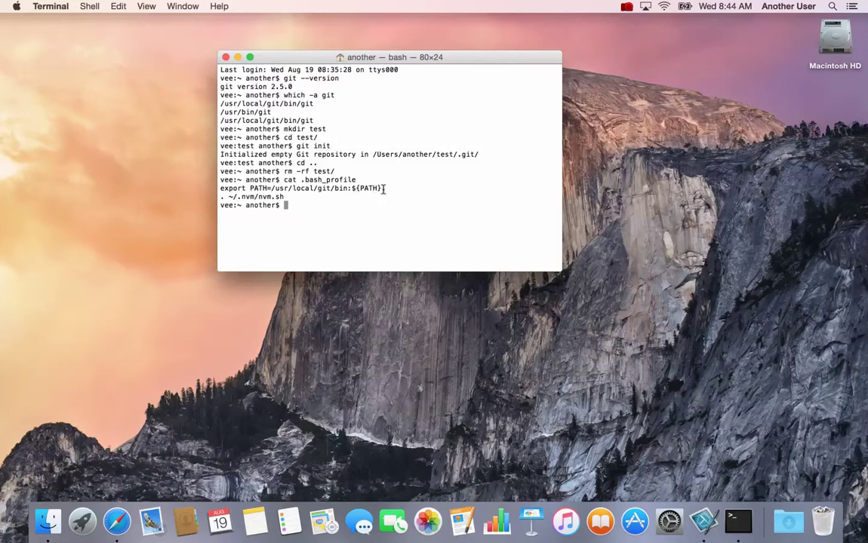
pyautogui.tripleClick(263, 197)
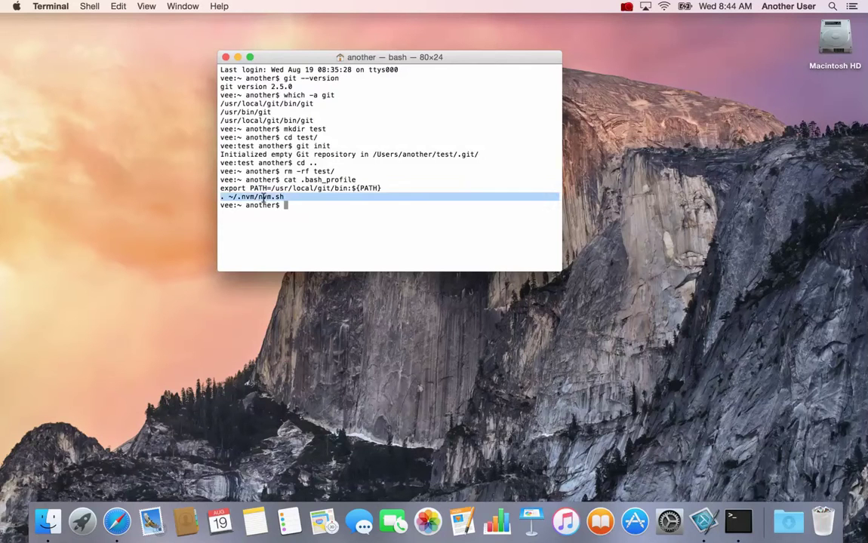
pyautogui.click(344, 234)
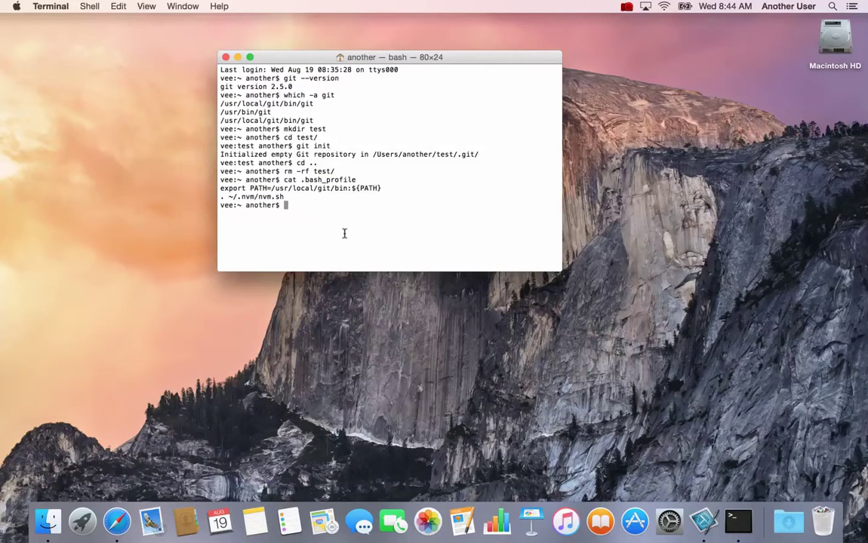